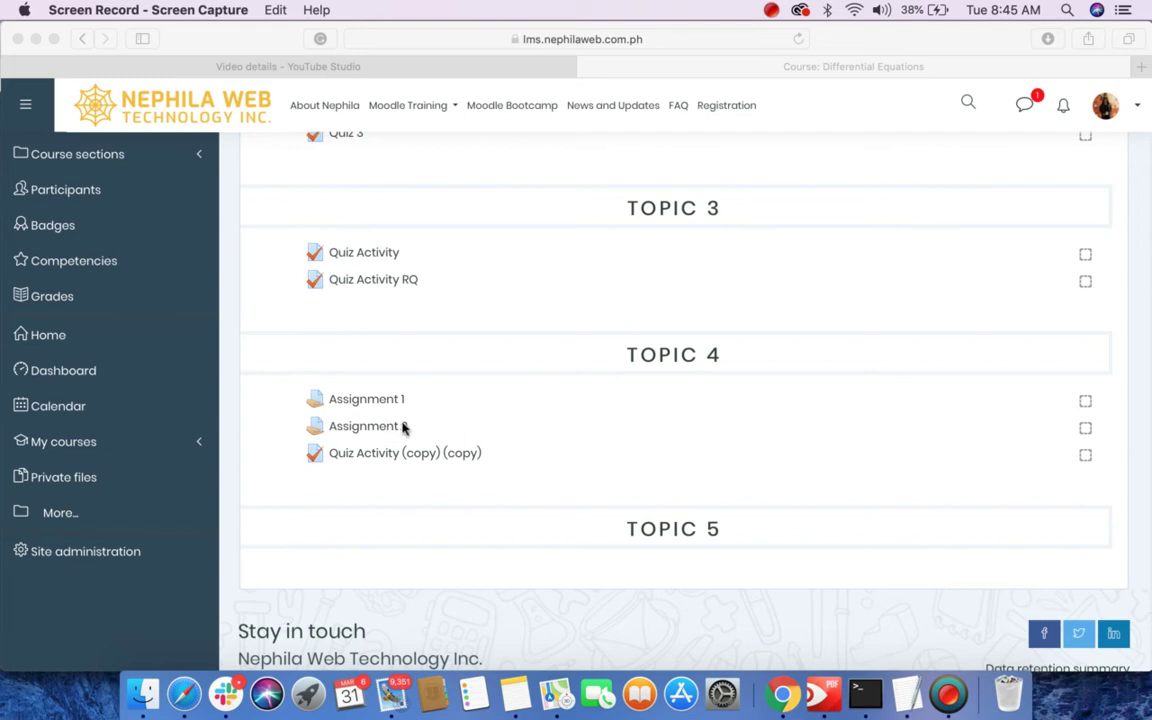
Open the groupings page in the user administration of the Differential Equations course.
scroll(543, 397, up, 15)
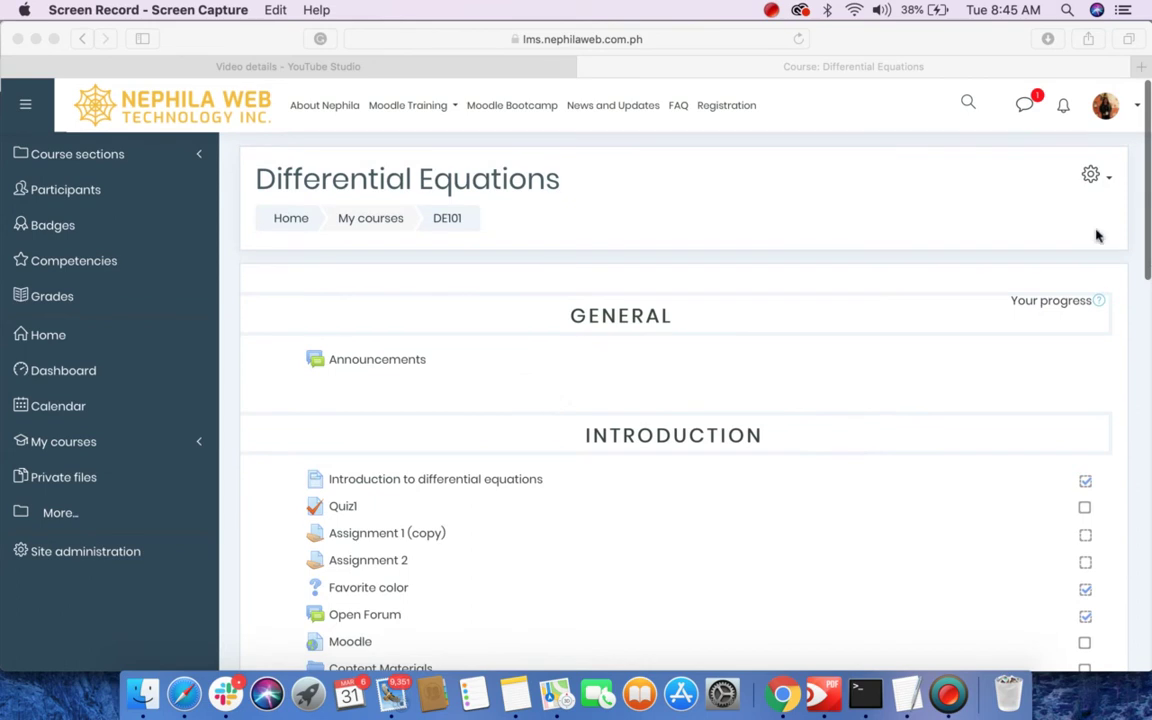
click(1092, 177)
click(1092, 177)
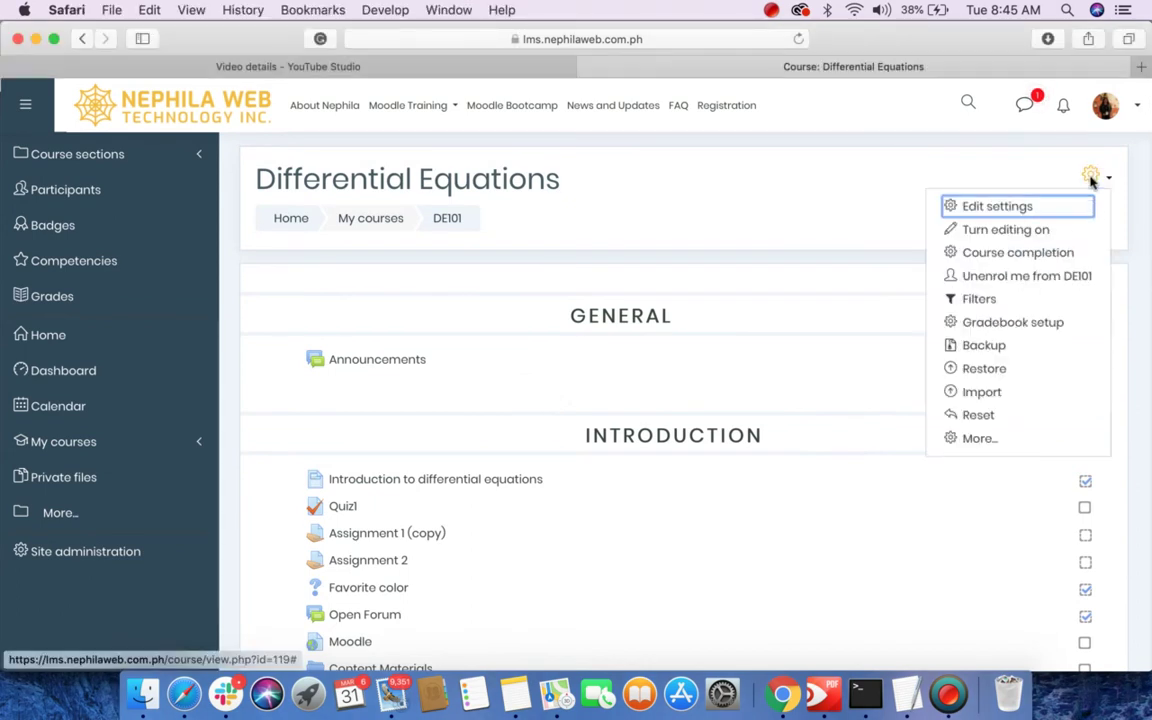
click(977, 440)
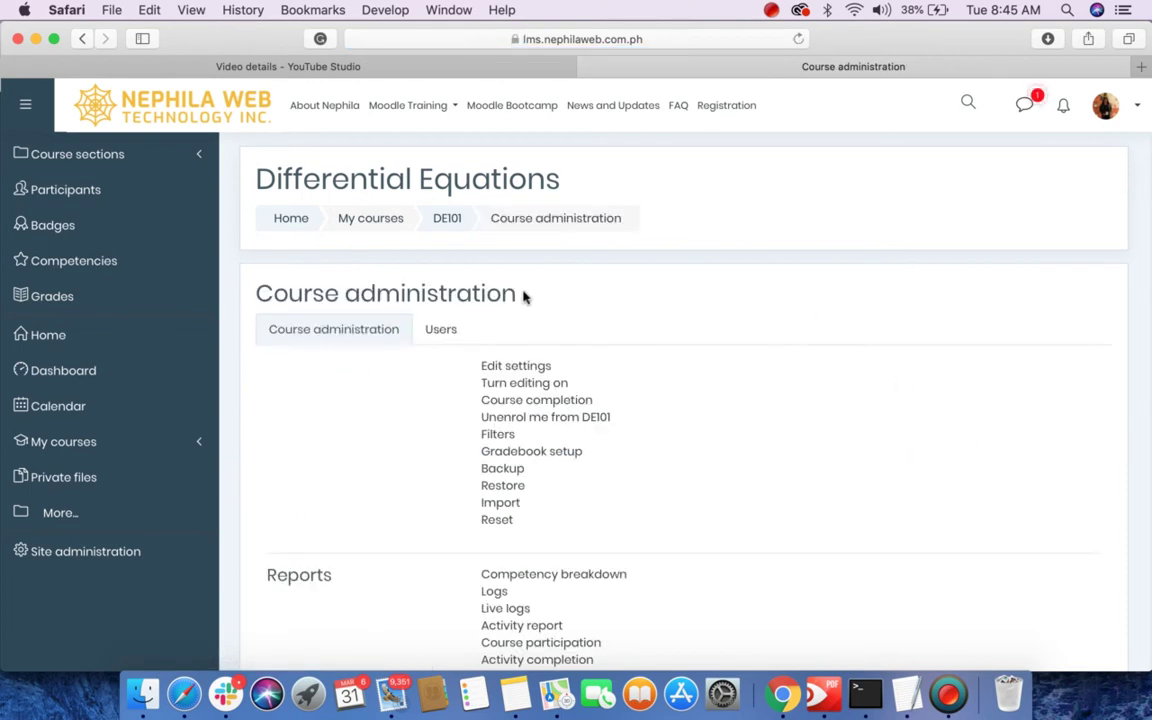
scroll(522, 296, down, 2)
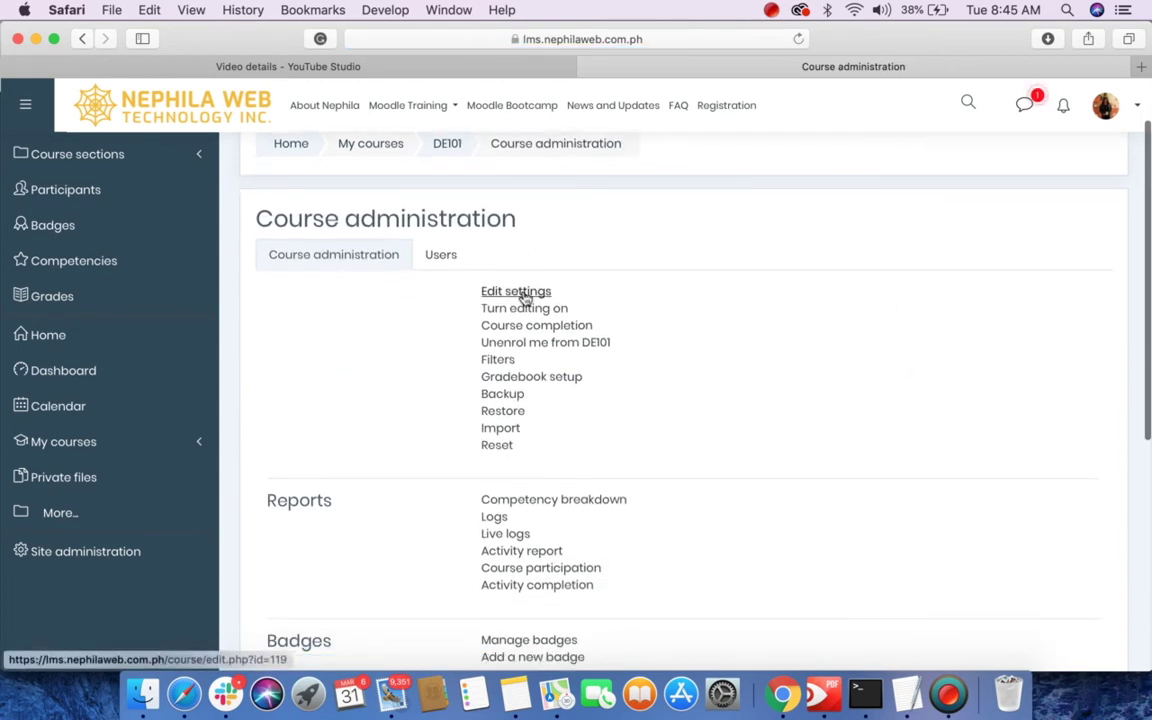
click(440, 257)
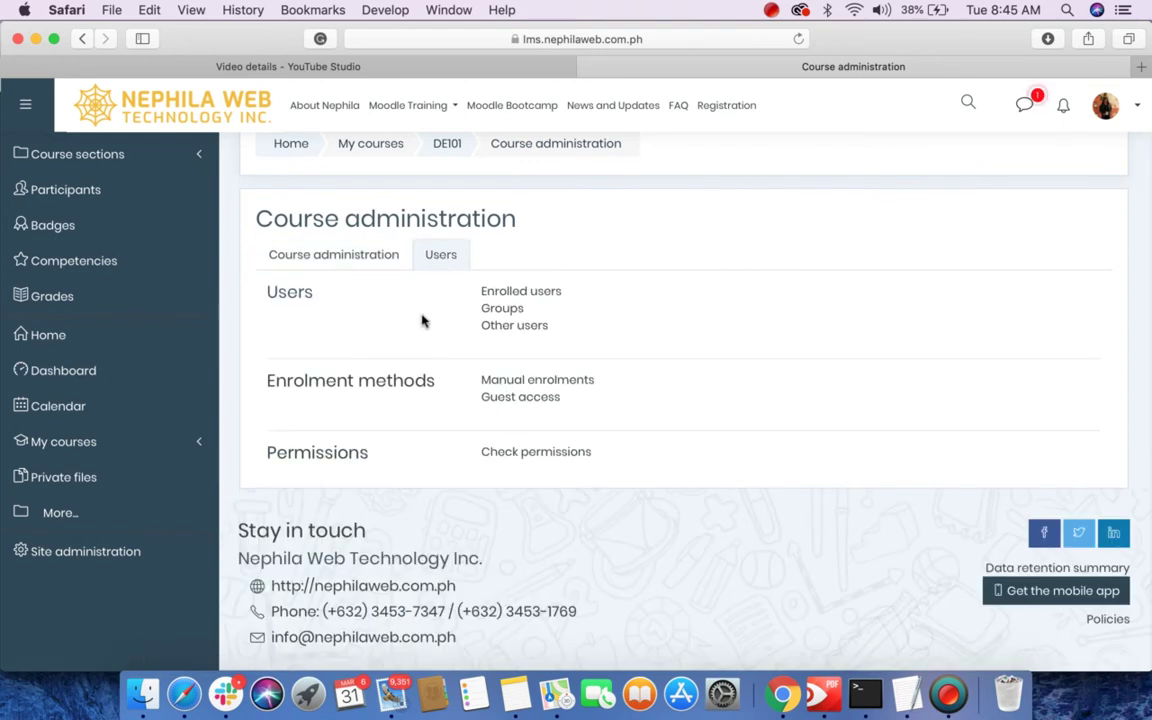
click(505, 311)
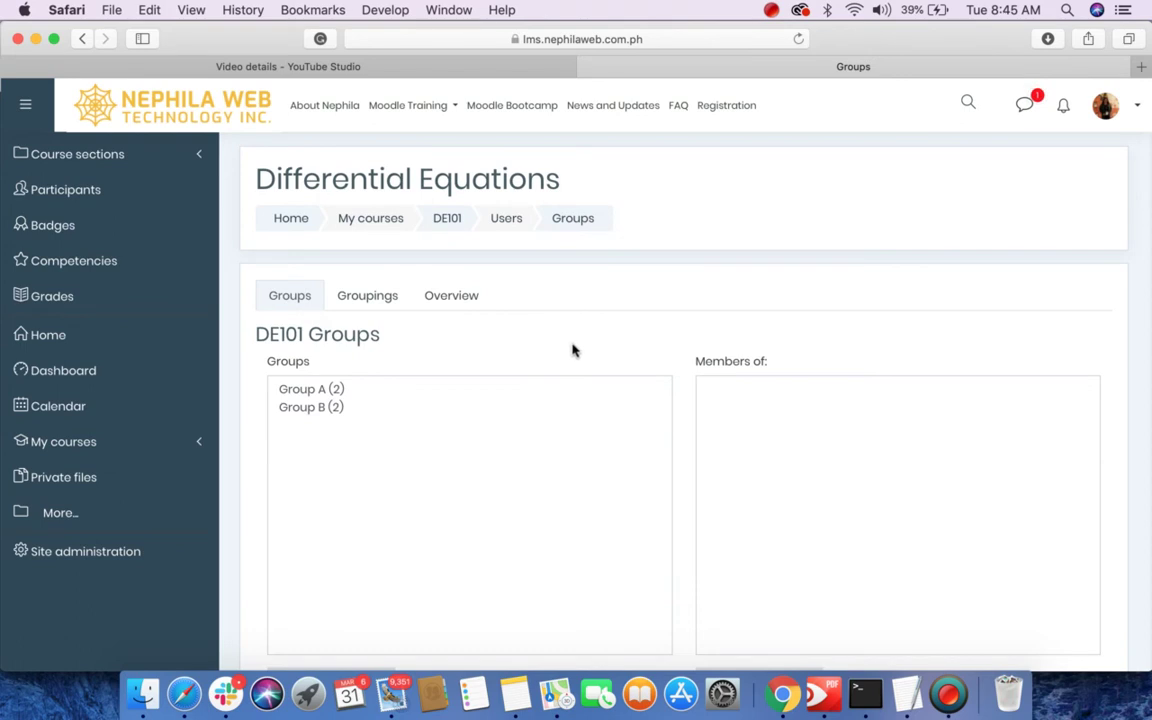
scroll(573, 350, down, 2)
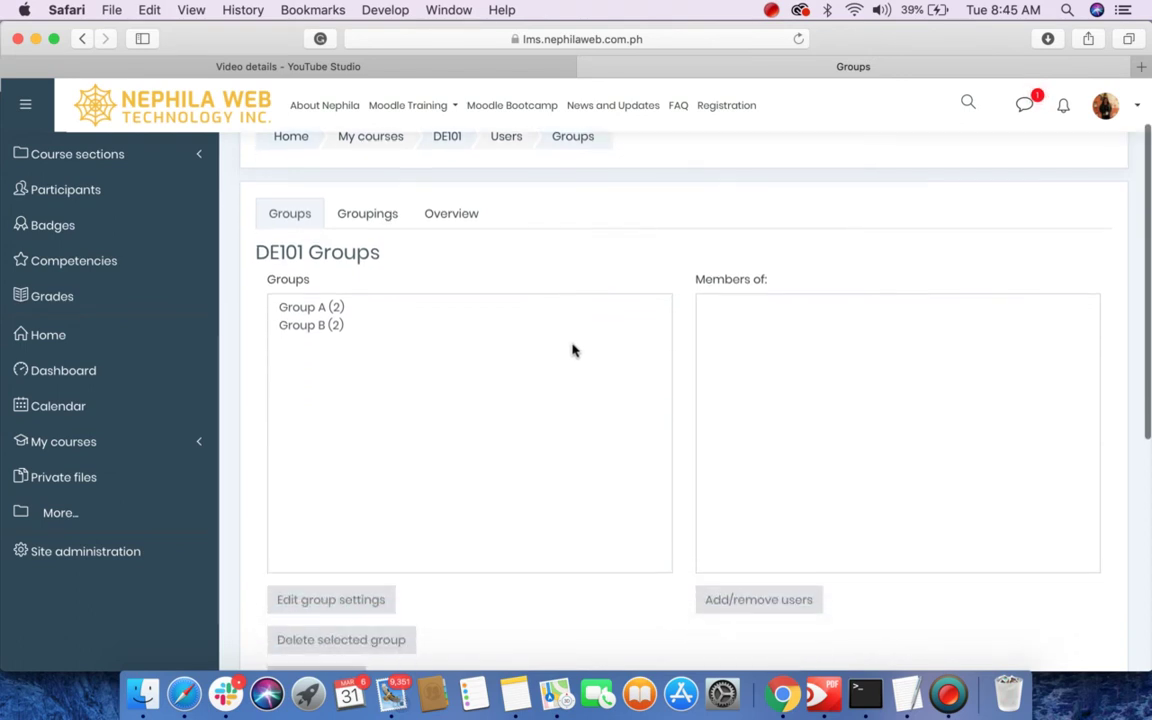
scroll(573, 350, down, 1)
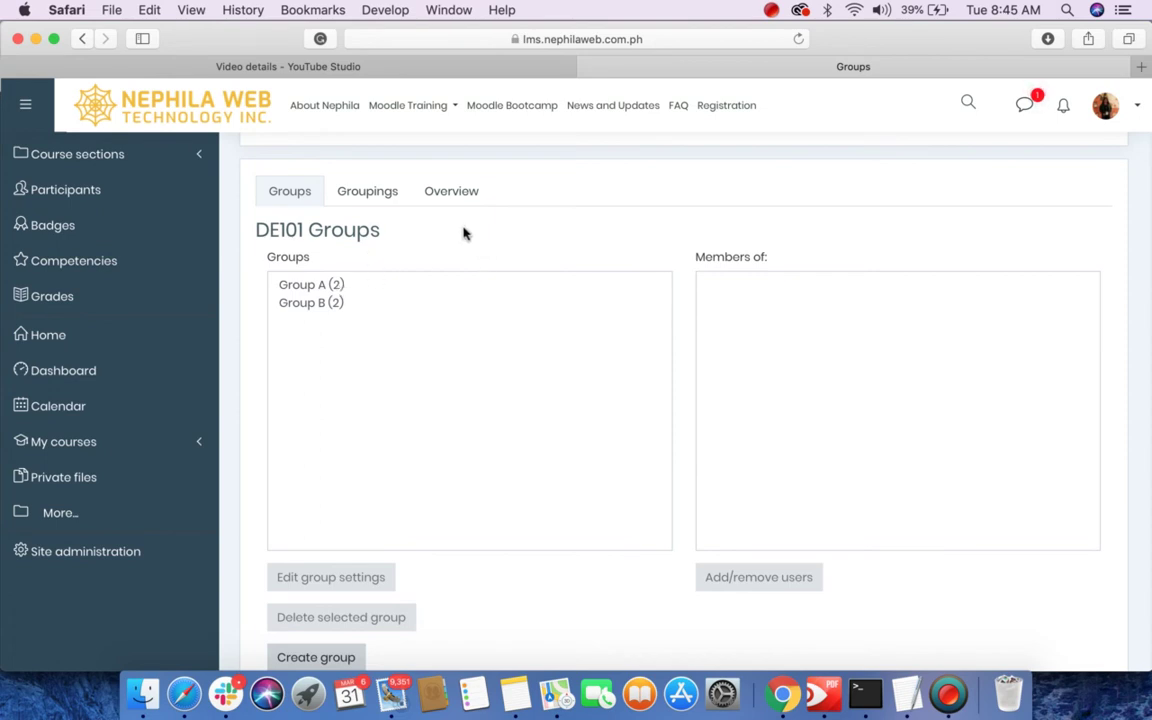
click(365, 191)
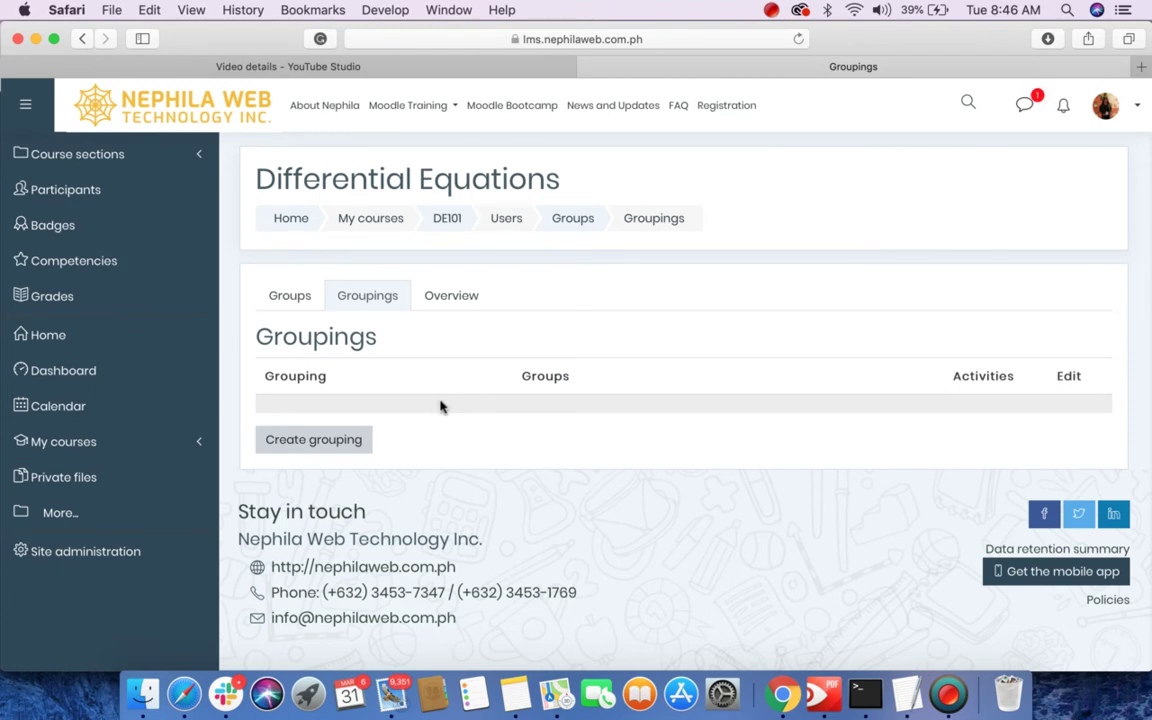
Create a grouping named "Activity for Group A" with no description and save it.
click(321, 446)
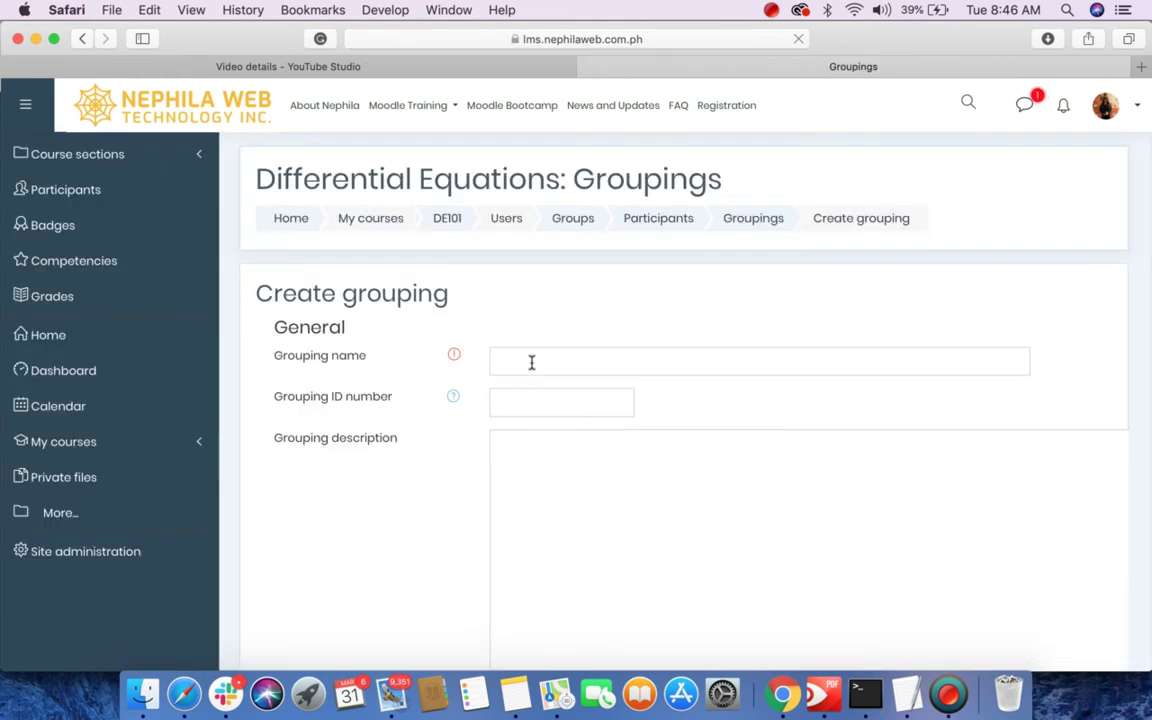
click(531, 362)
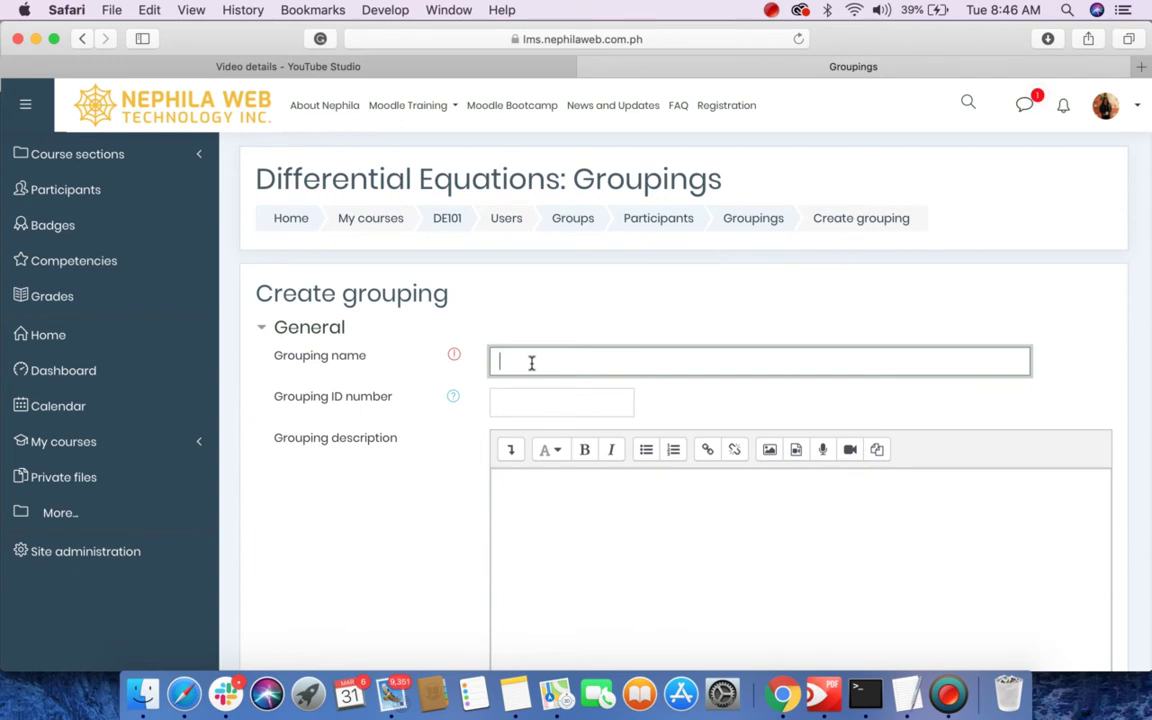
text(Activity for Group A)
click(531, 441)
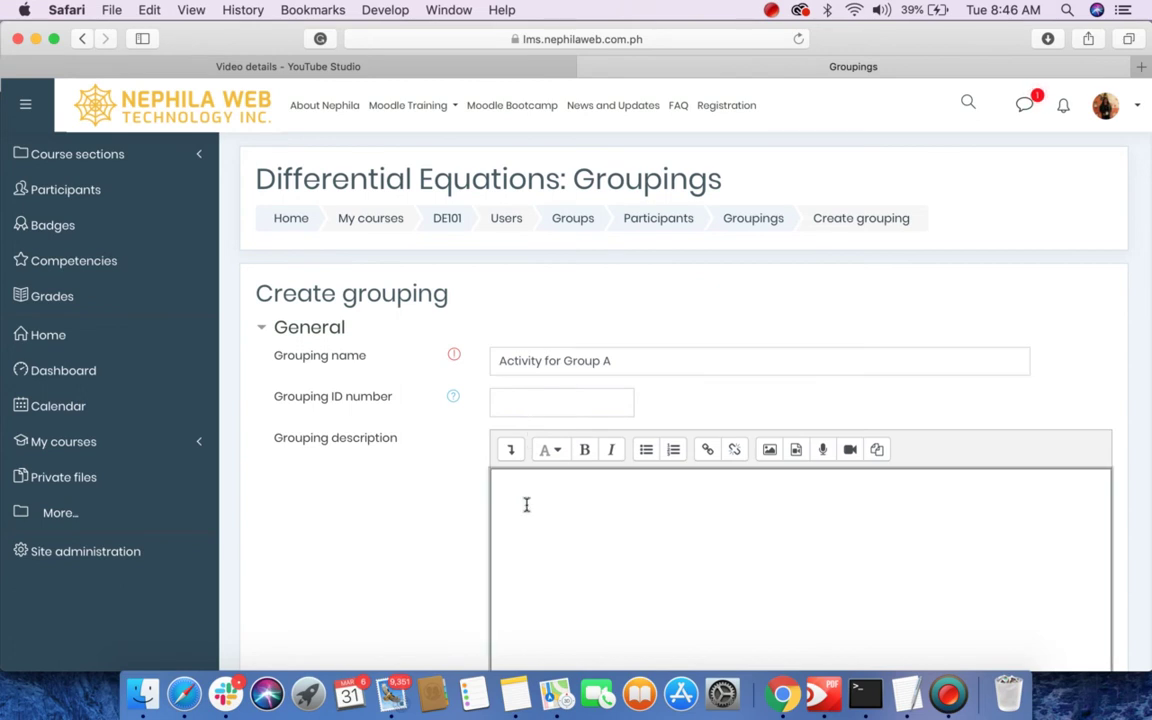
scroll(526, 512, down, 2)
scroll(526, 515, down, 4)
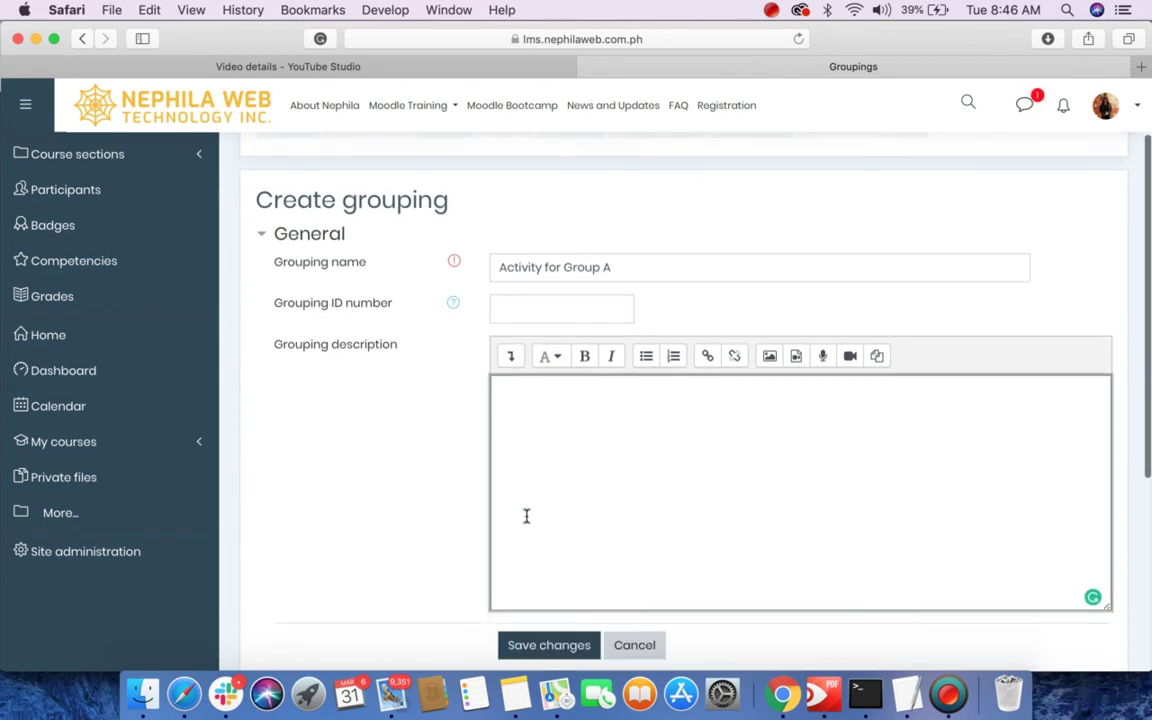
scroll(526, 515, down, 2)
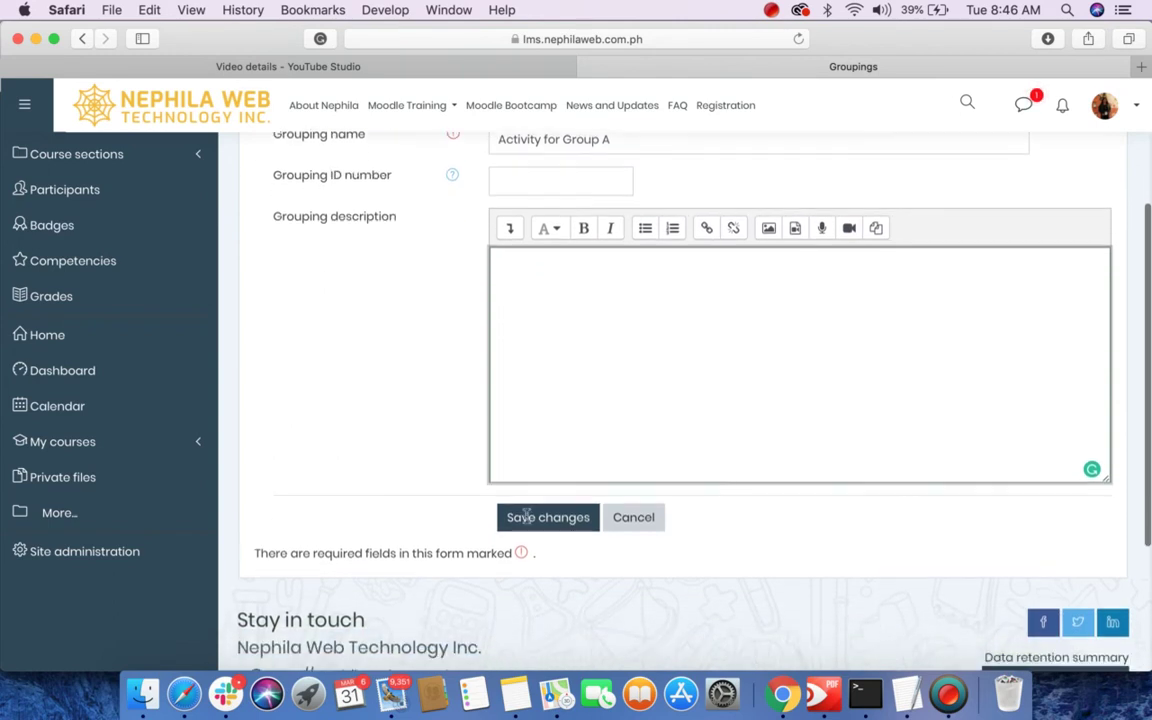
click(548, 488)
click(547, 488)
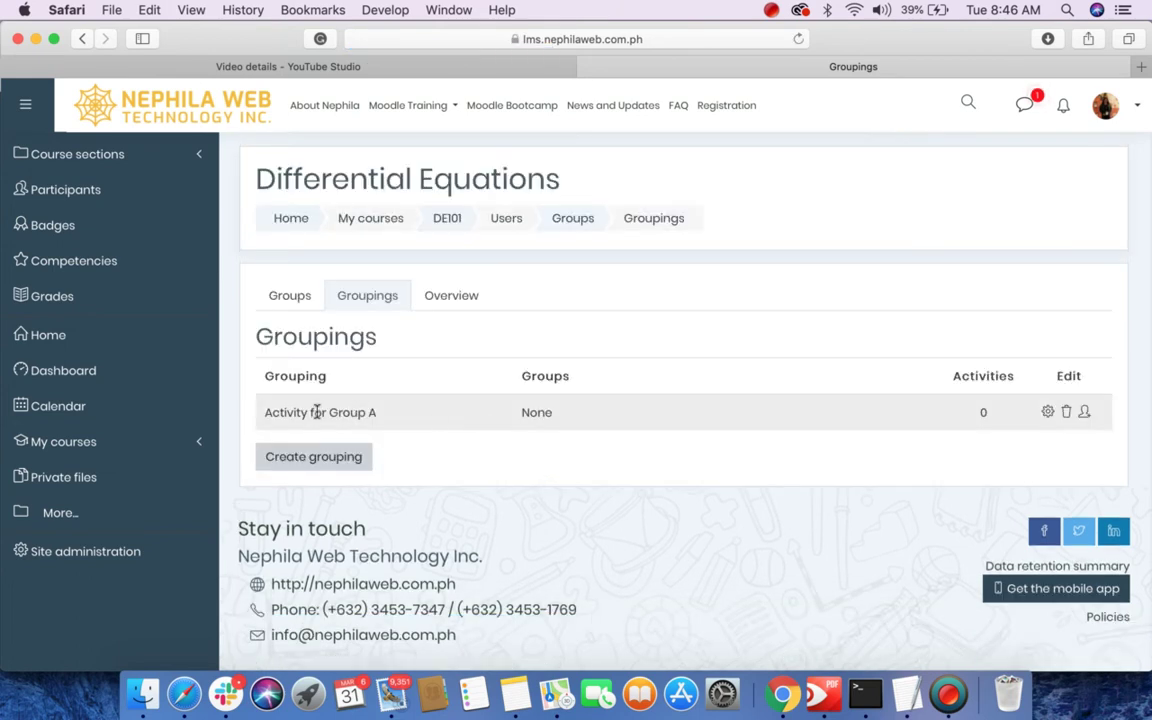
Add Group A to the "Activity for Group A" grouping and return to the groupings list.
drag(266, 413, 378, 414)
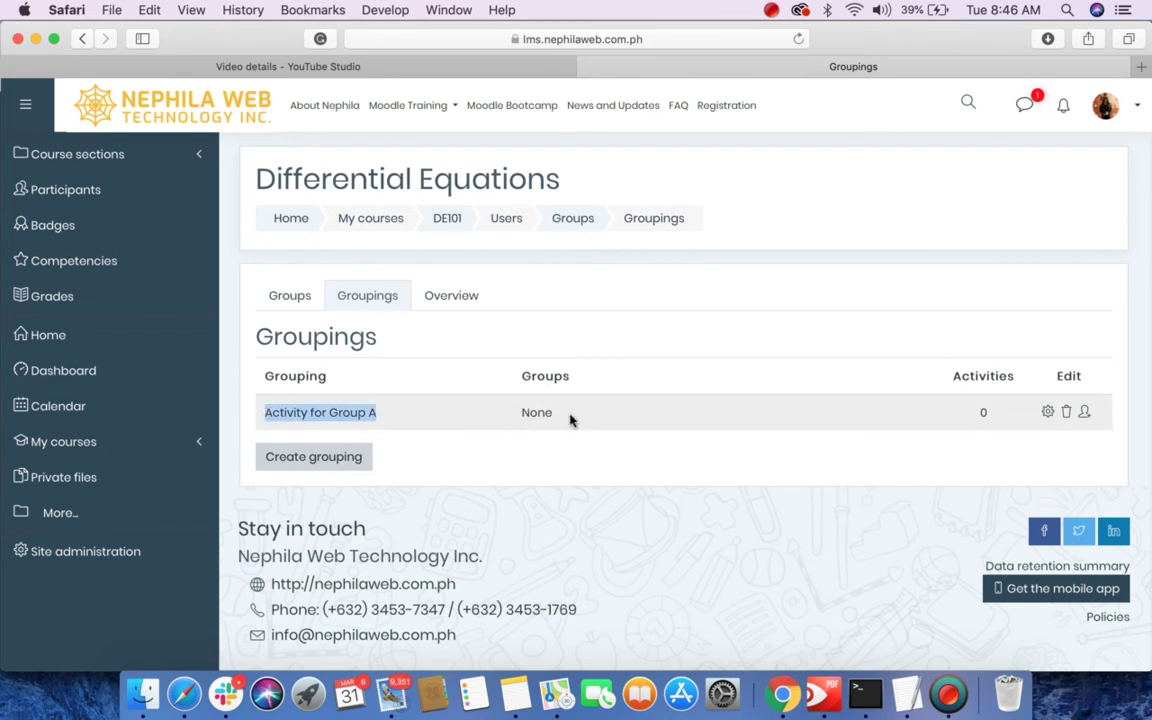
click(521, 415)
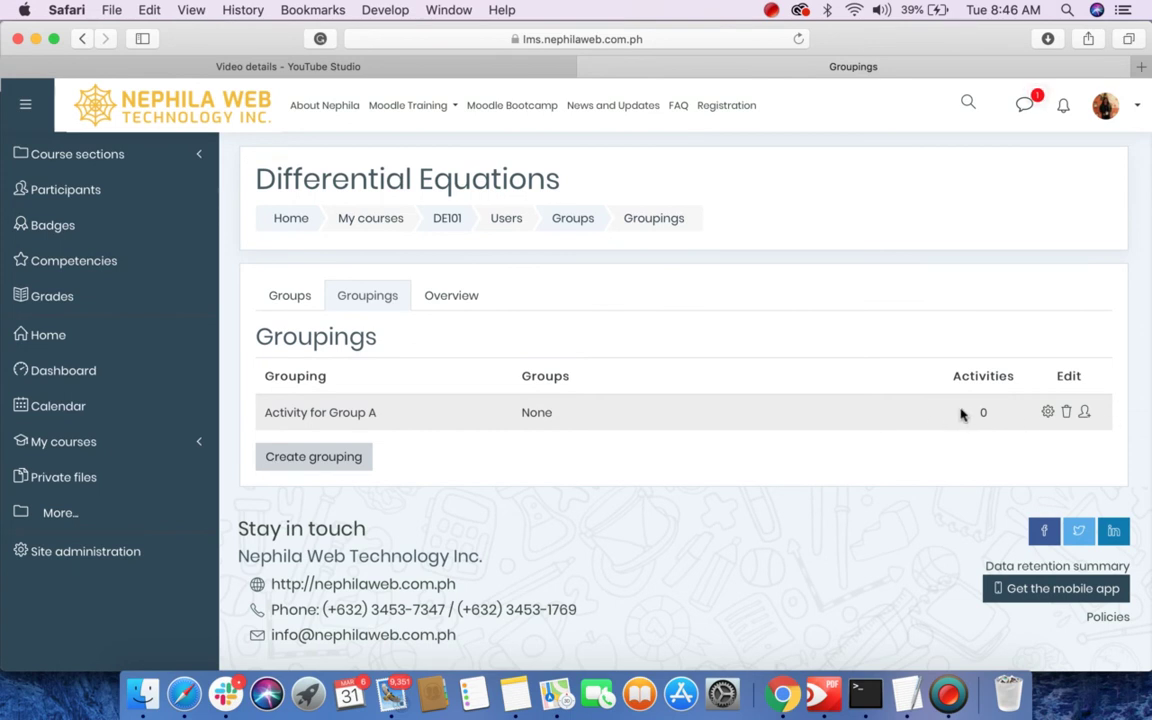
scroll(1098, 412, up, 3)
scroll(1098, 416, up, 1)
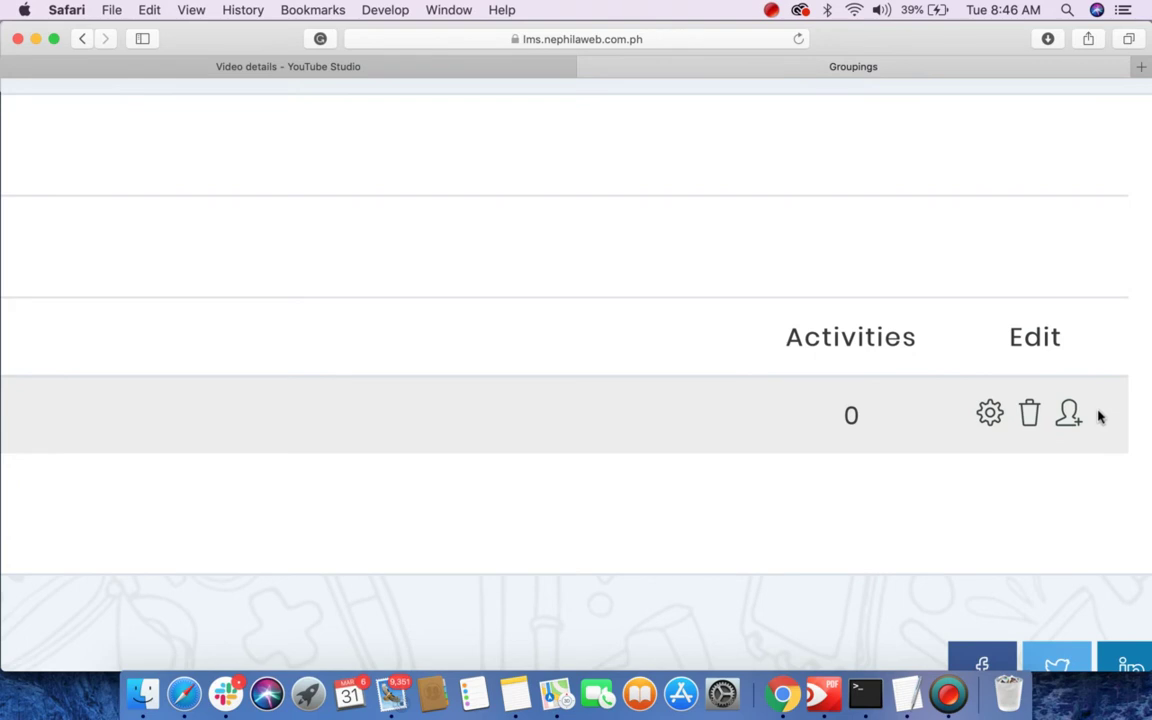
scroll(1090, 417, up, 1)
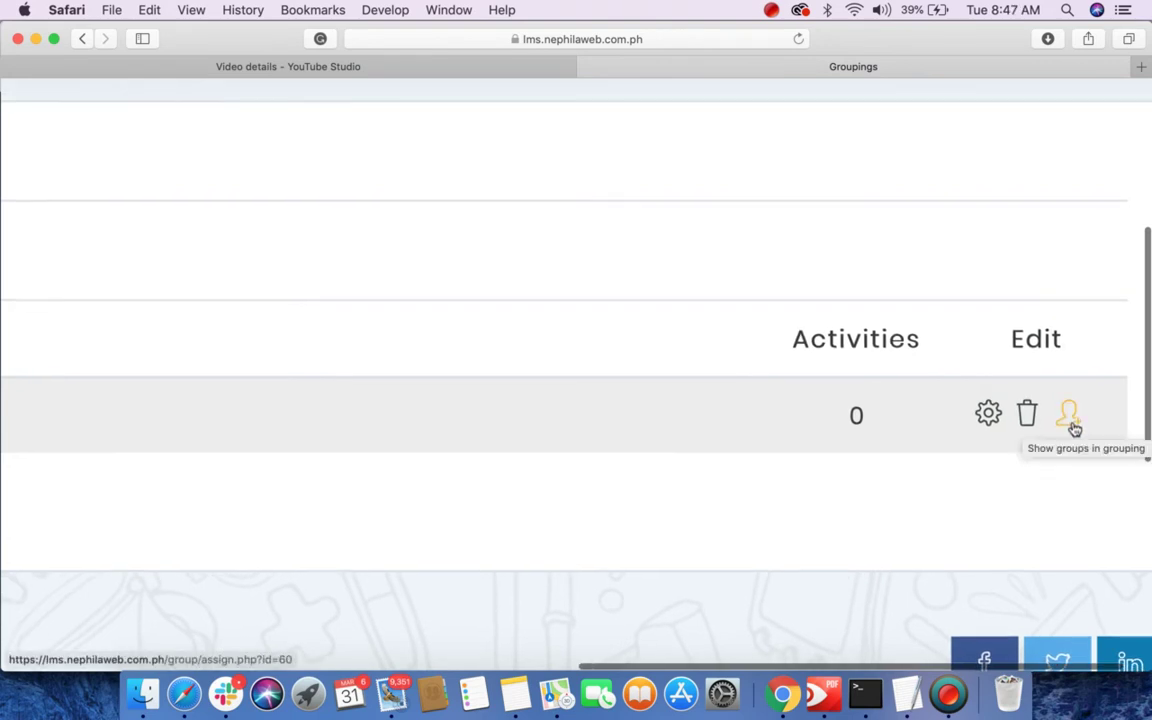
click(1073, 427)
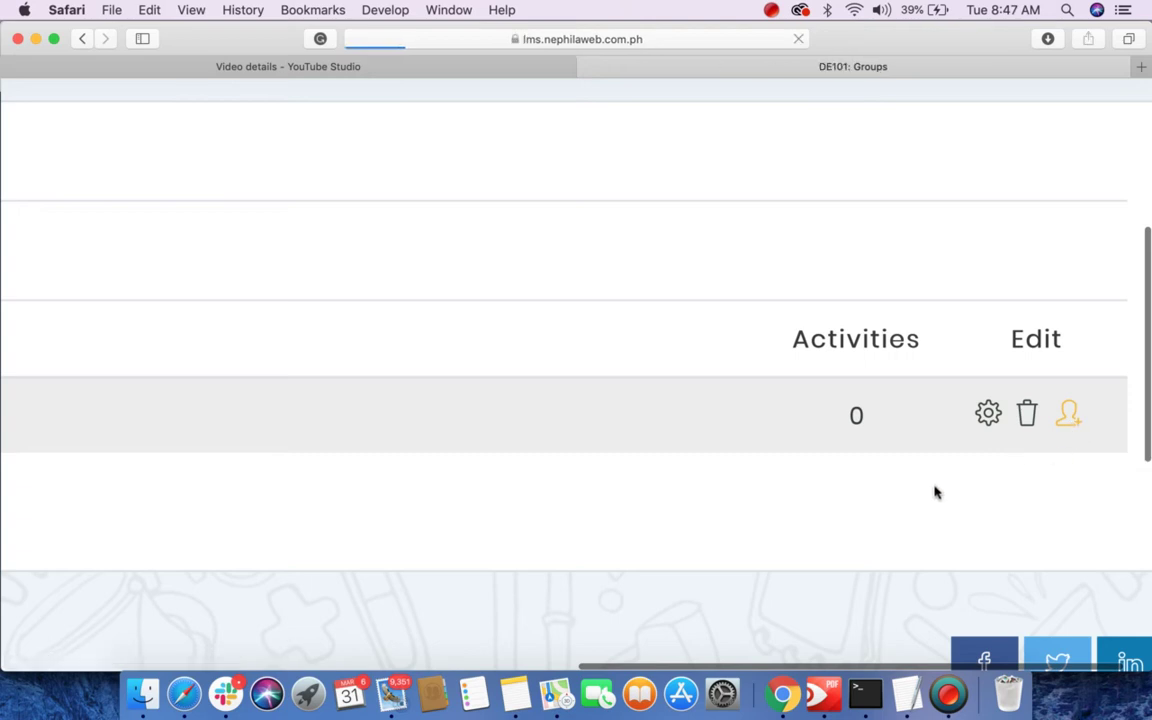
key(super+shift+backslash)
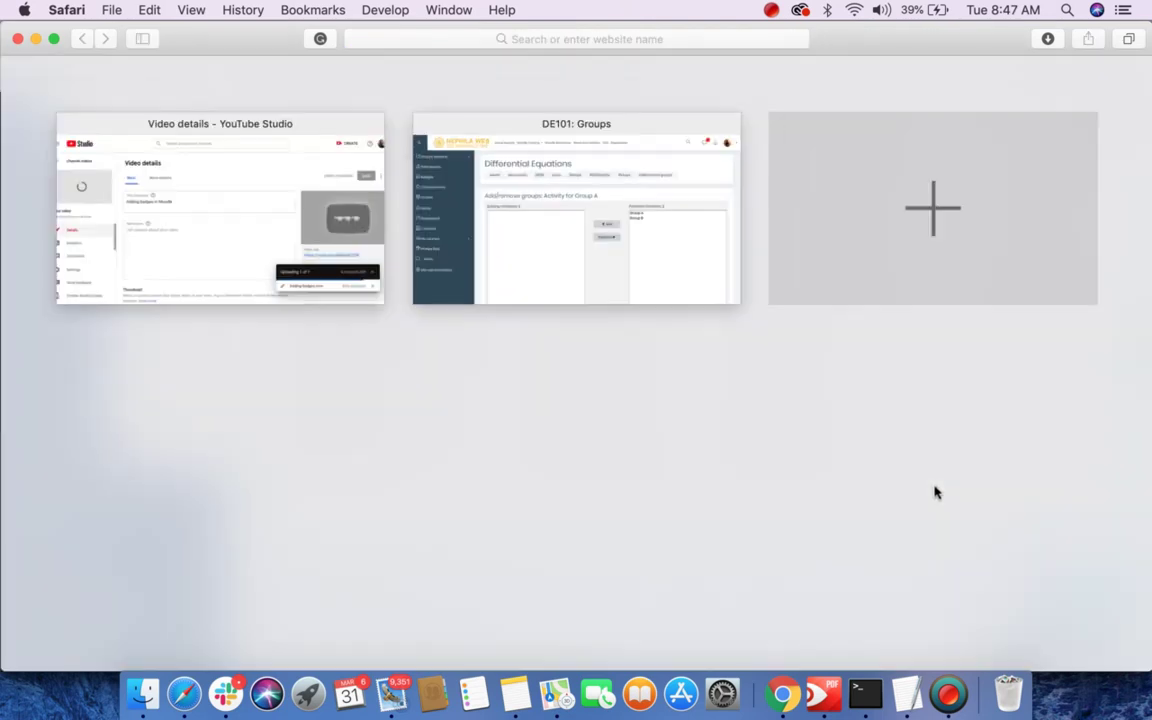
click(689, 239)
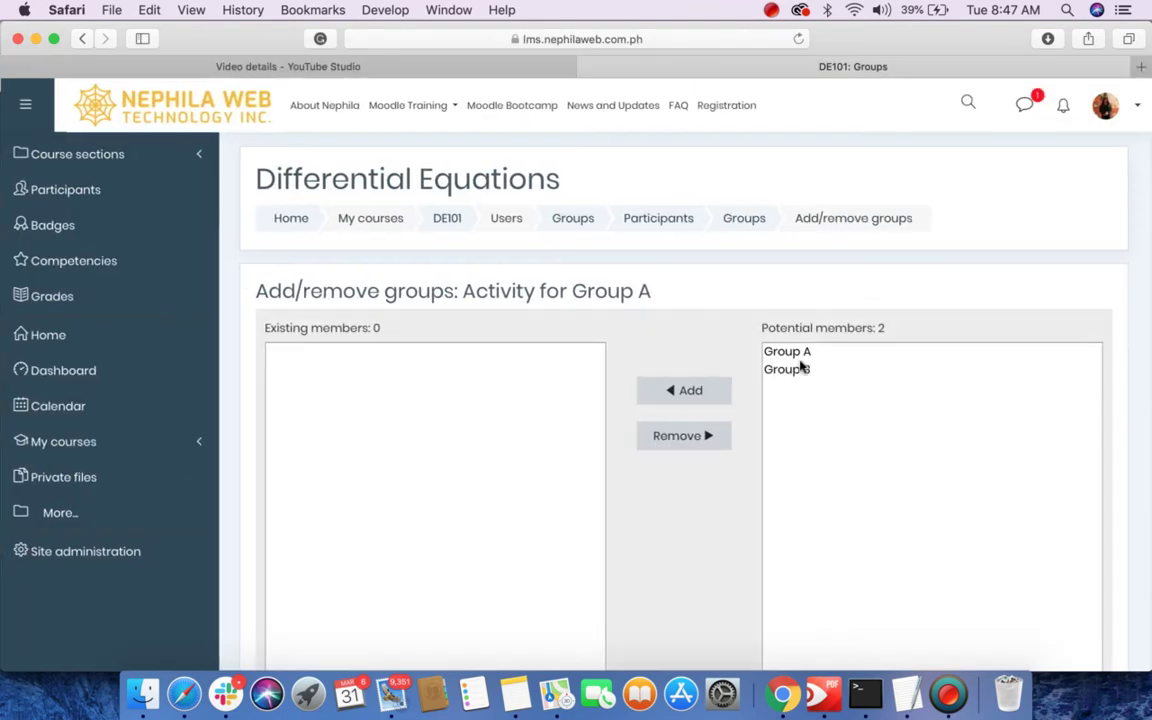
click(793, 354)
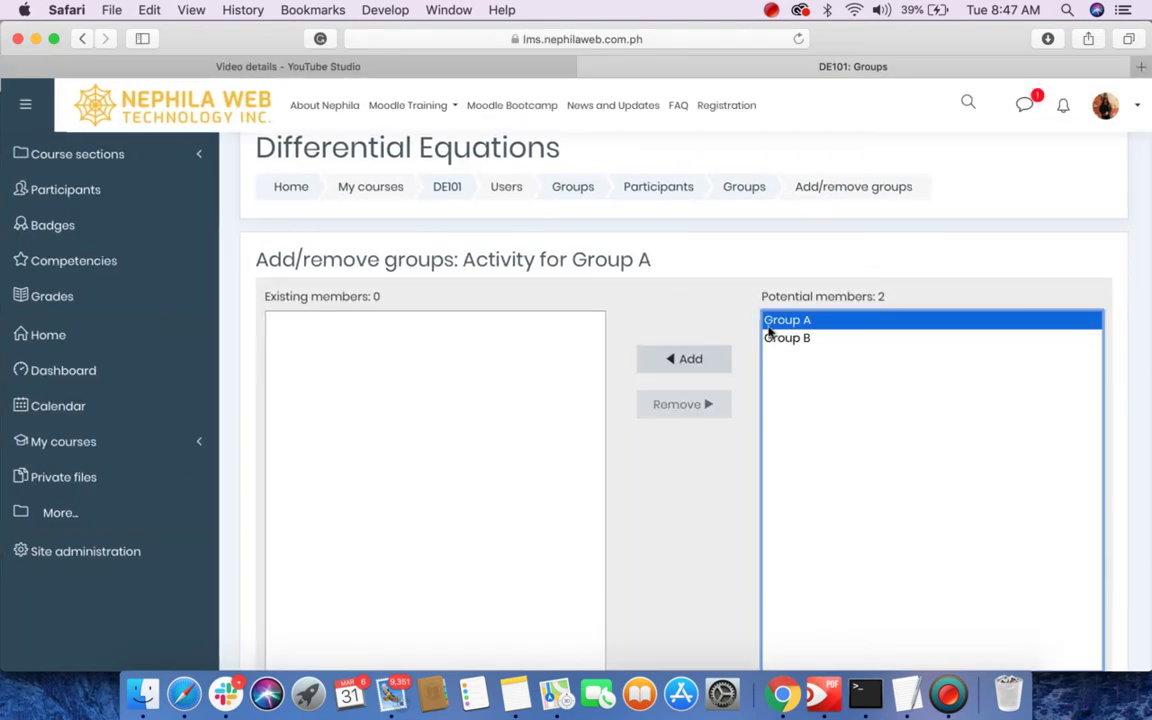
click(681, 368)
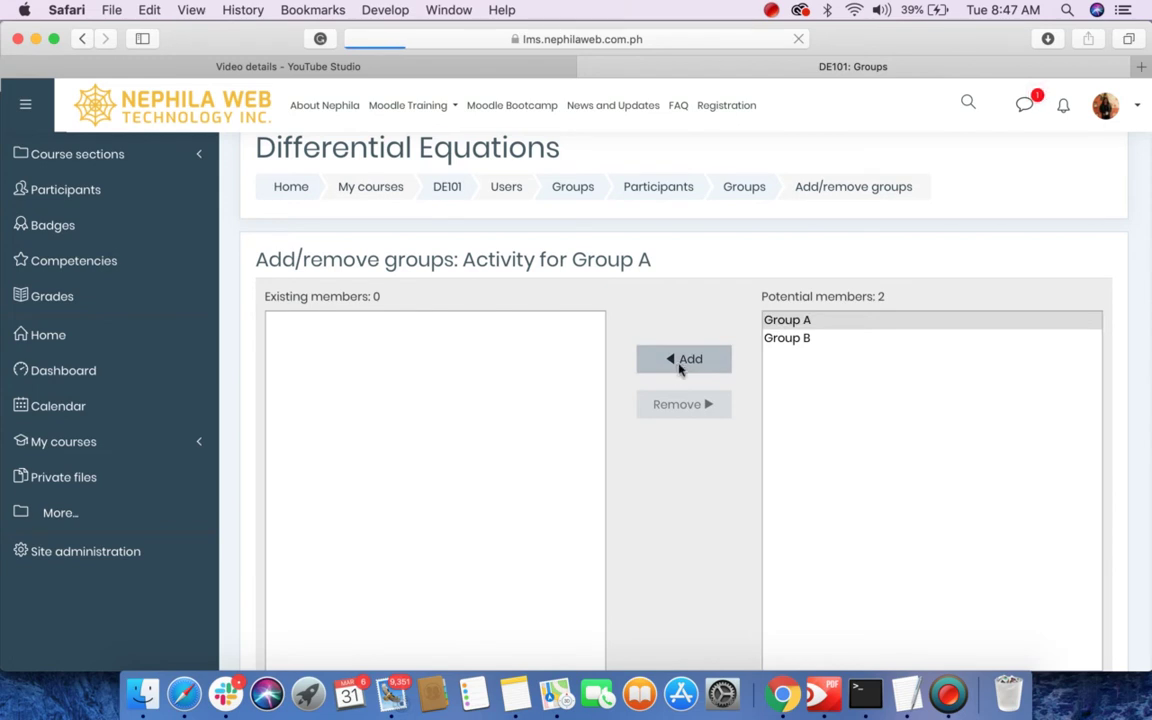
scroll(566, 376, down, 5)
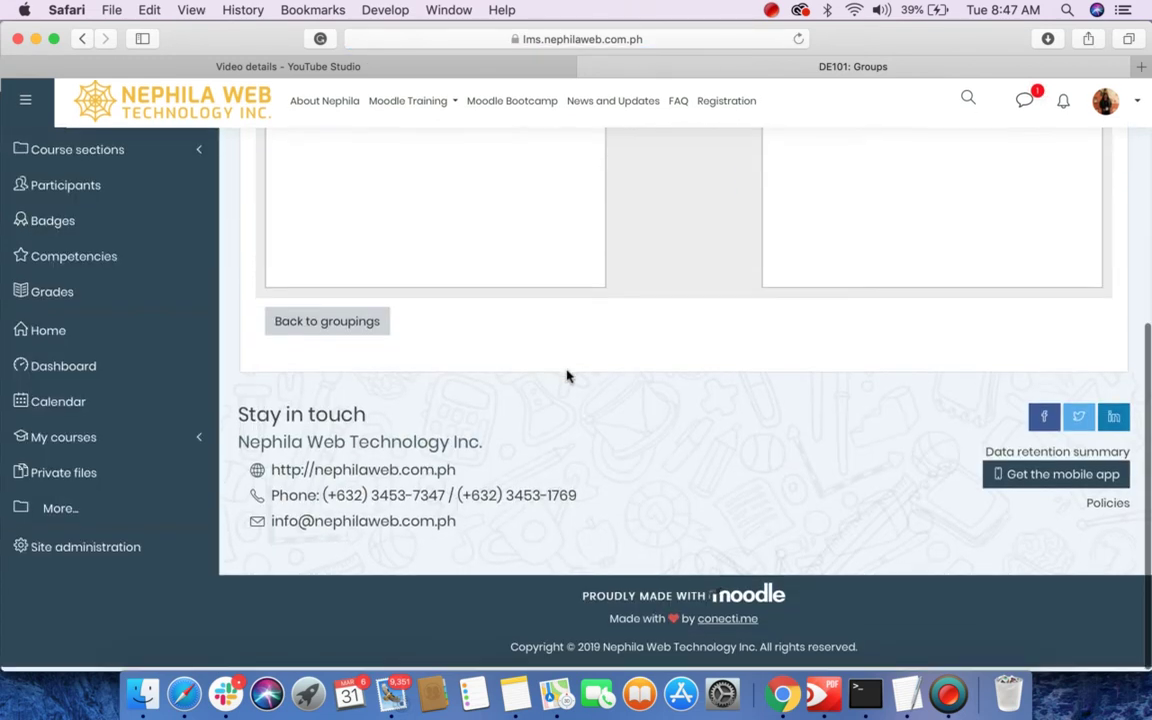
click(330, 330)
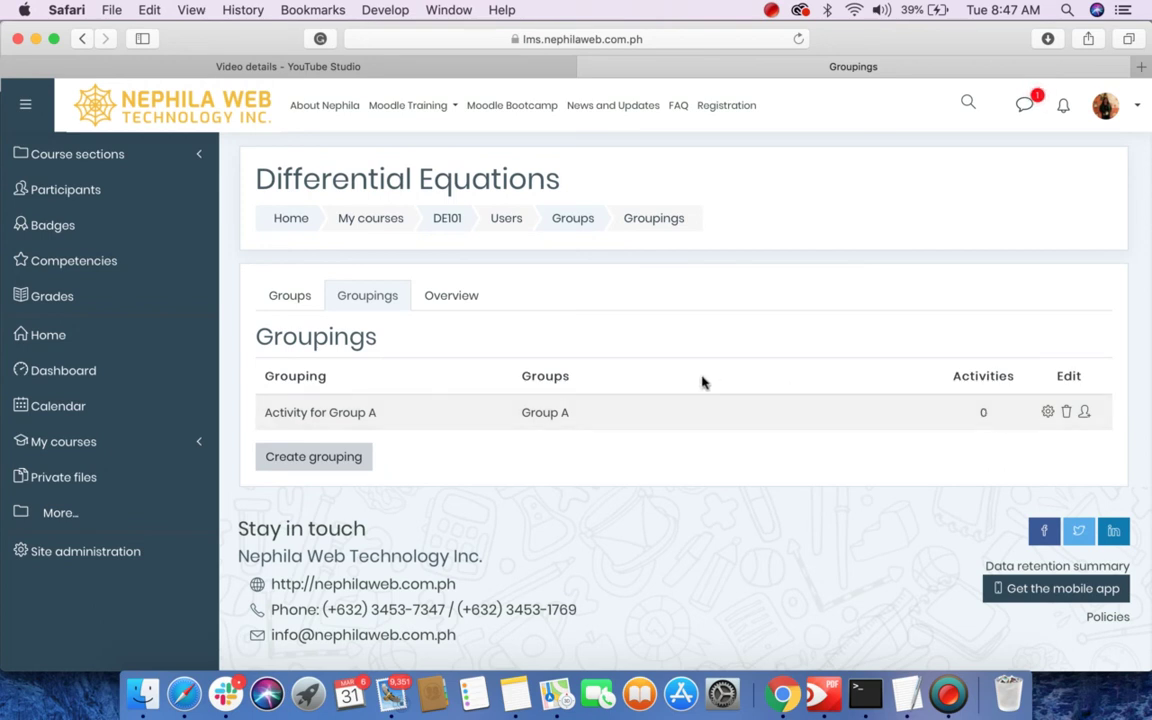
Create a second grouping named "Activity for Group B" and save it.
click(320, 457)
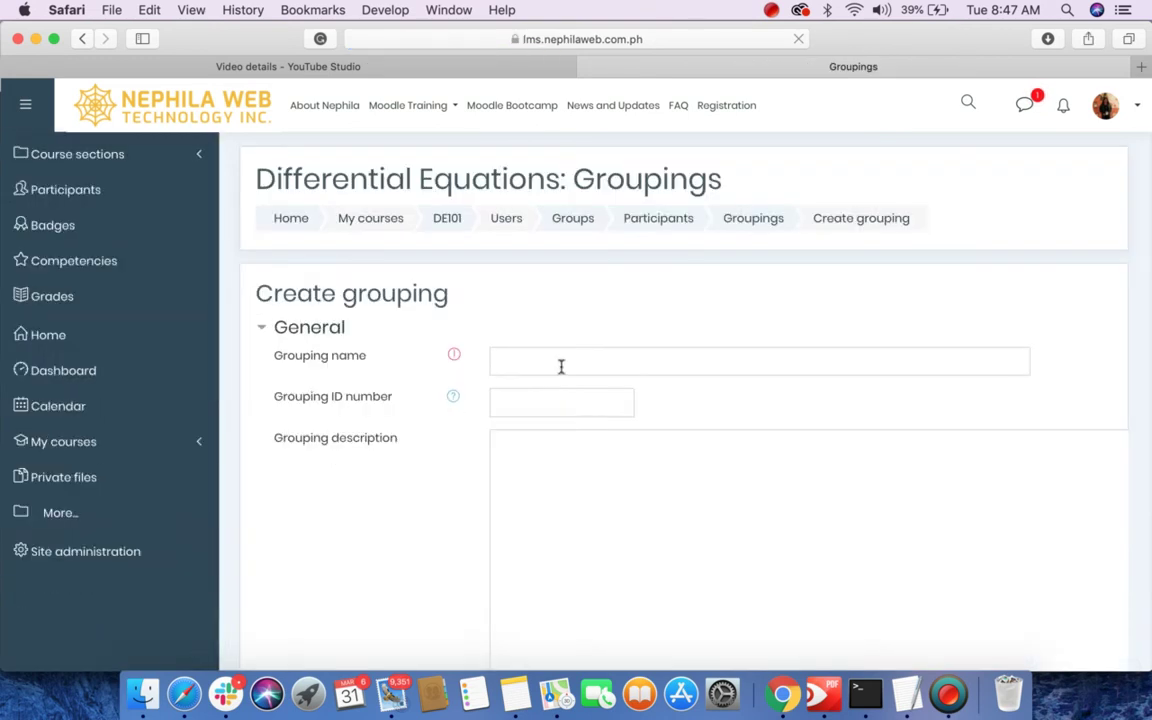
click(561, 366)
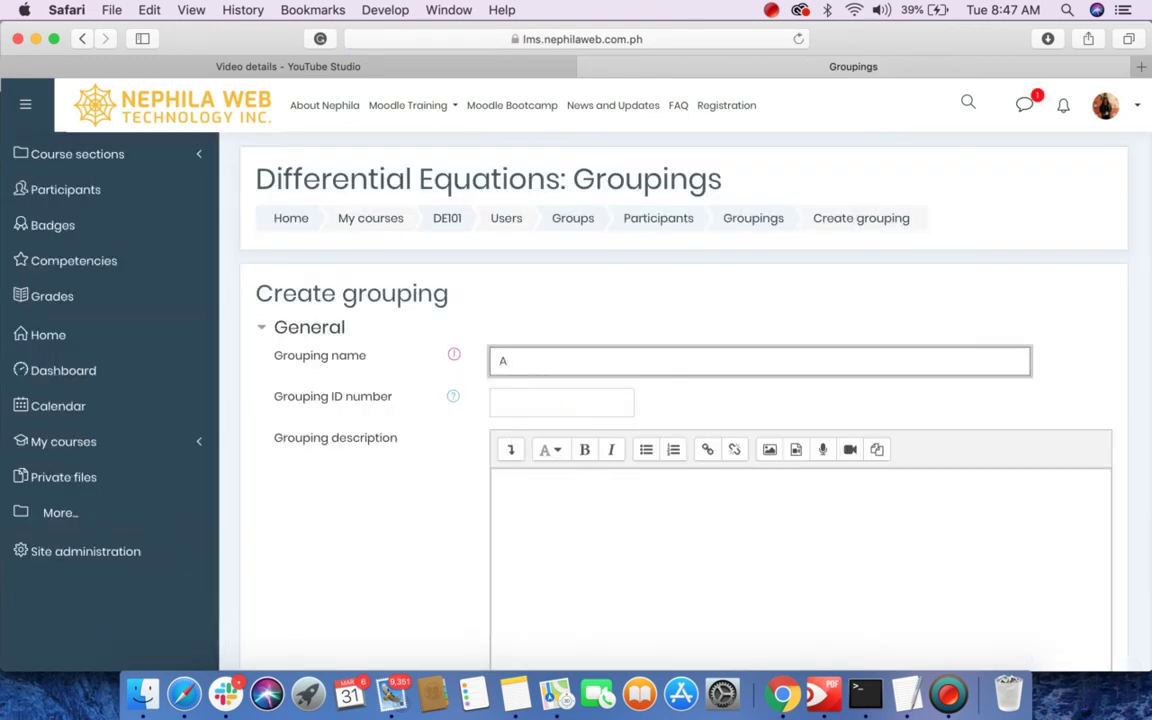
text(Activity for Group B)
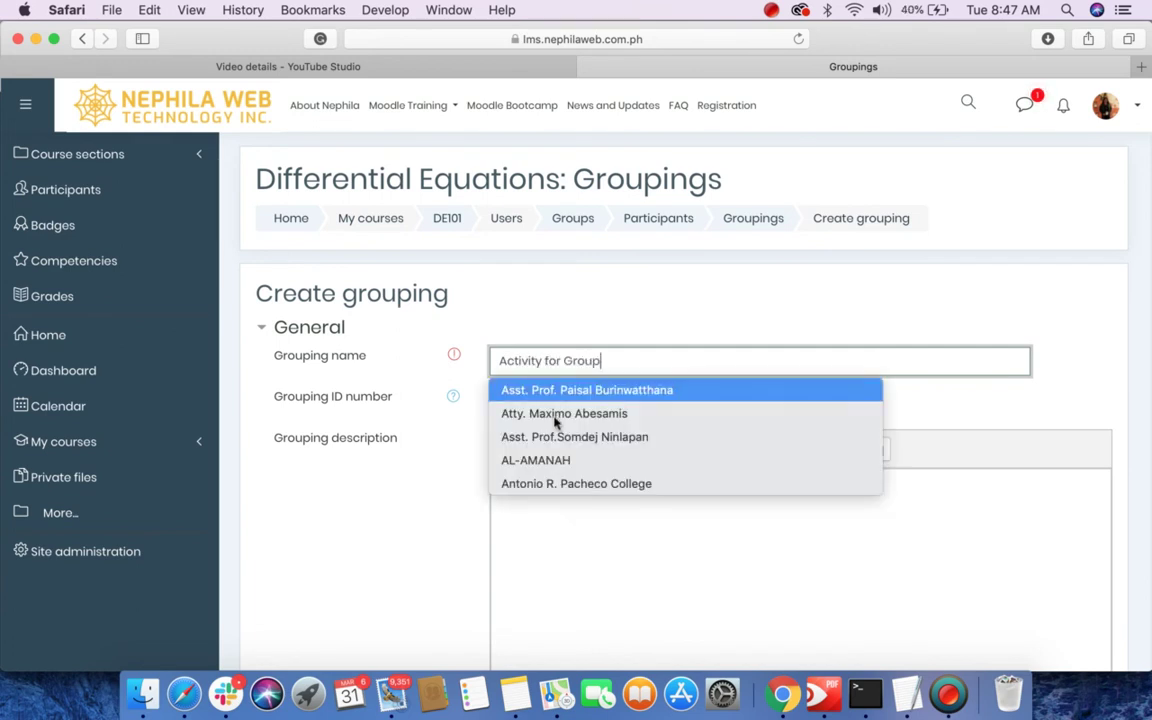
click(650, 306)
scroll(495, 530, down, 8)
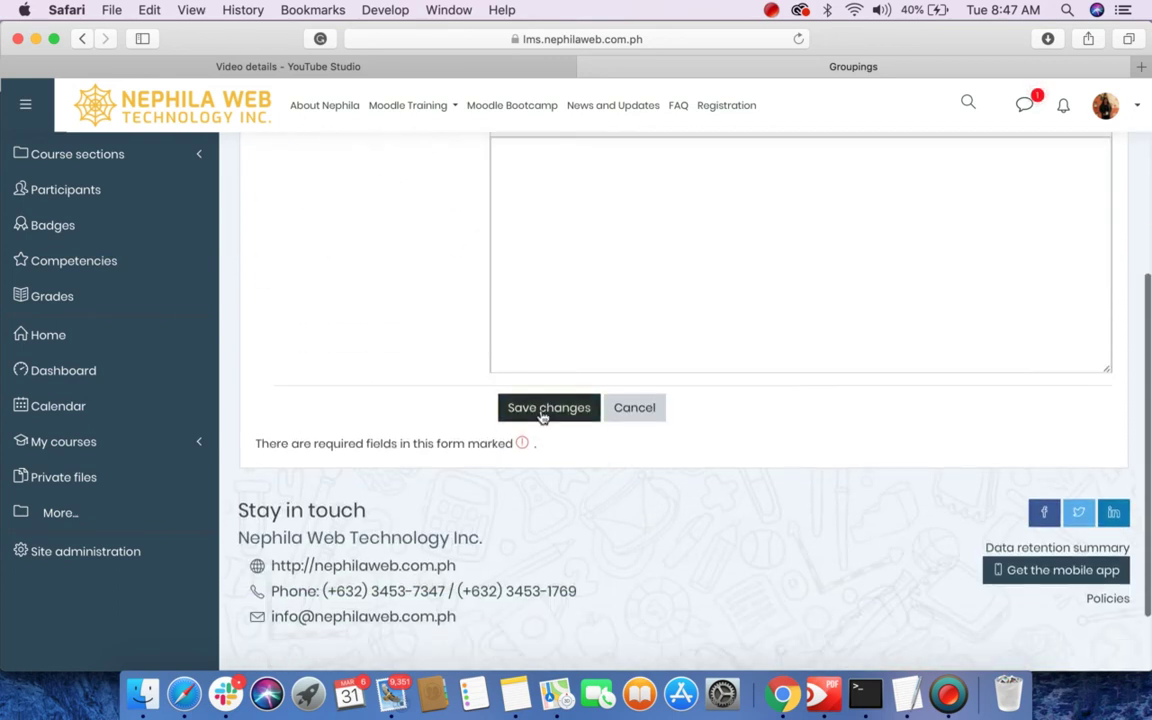
click(541, 411)
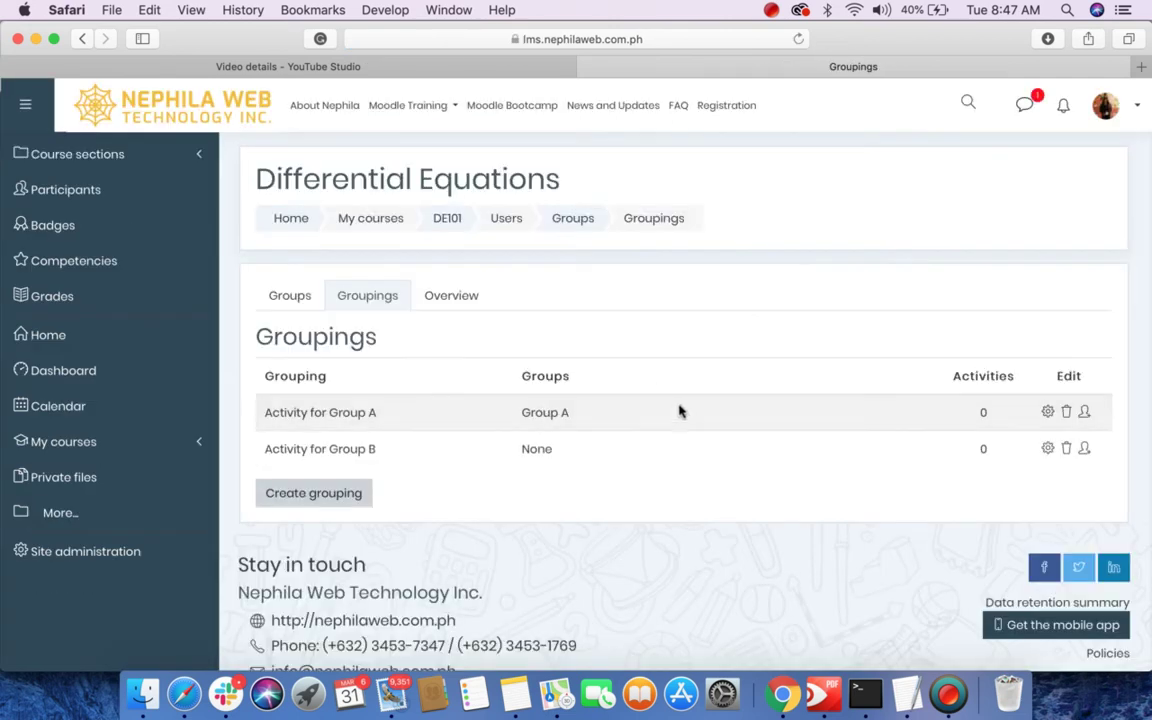
Add Group B to the "Activity for Group B" grouping and return to the groupings list.
click(1087, 453)
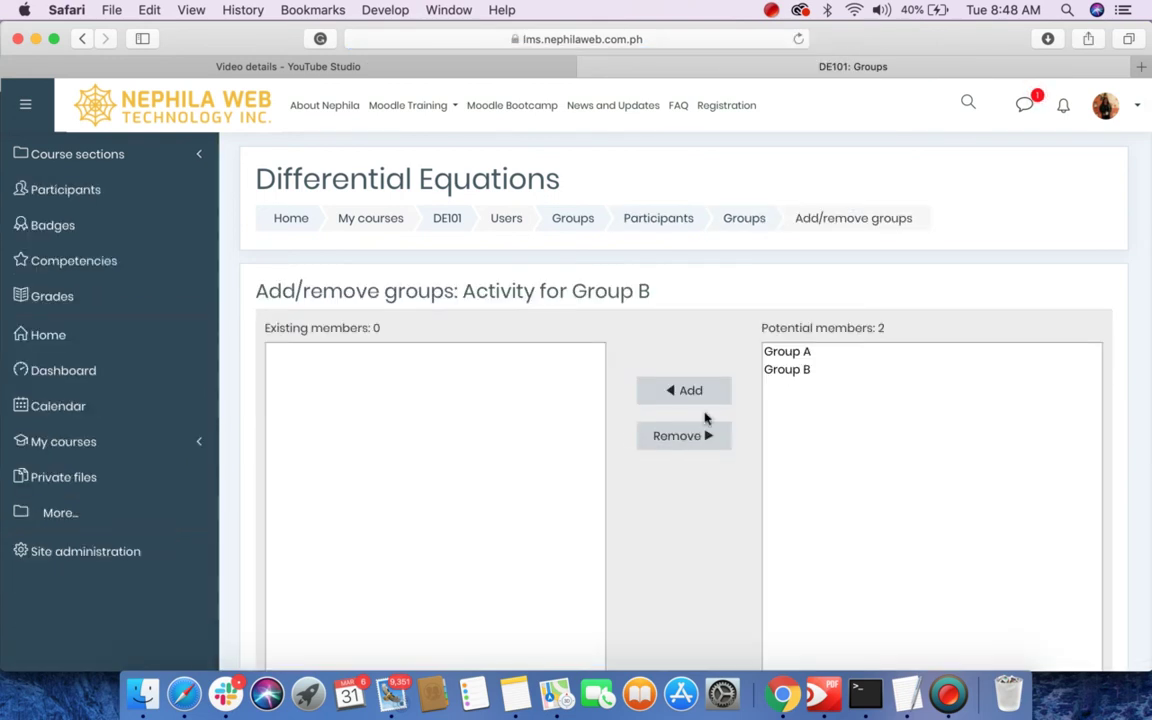
click(788, 370)
scroll(740, 370, down, 1)
click(681, 360)
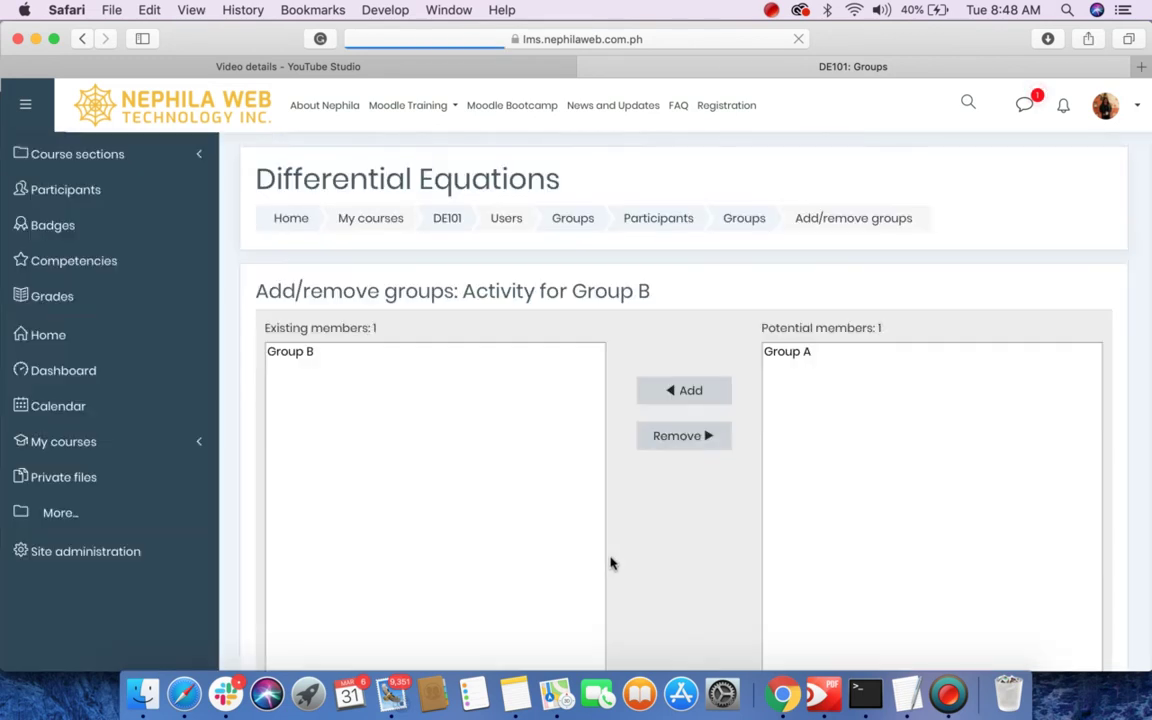
scroll(609, 560, down, 5)
click(354, 340)
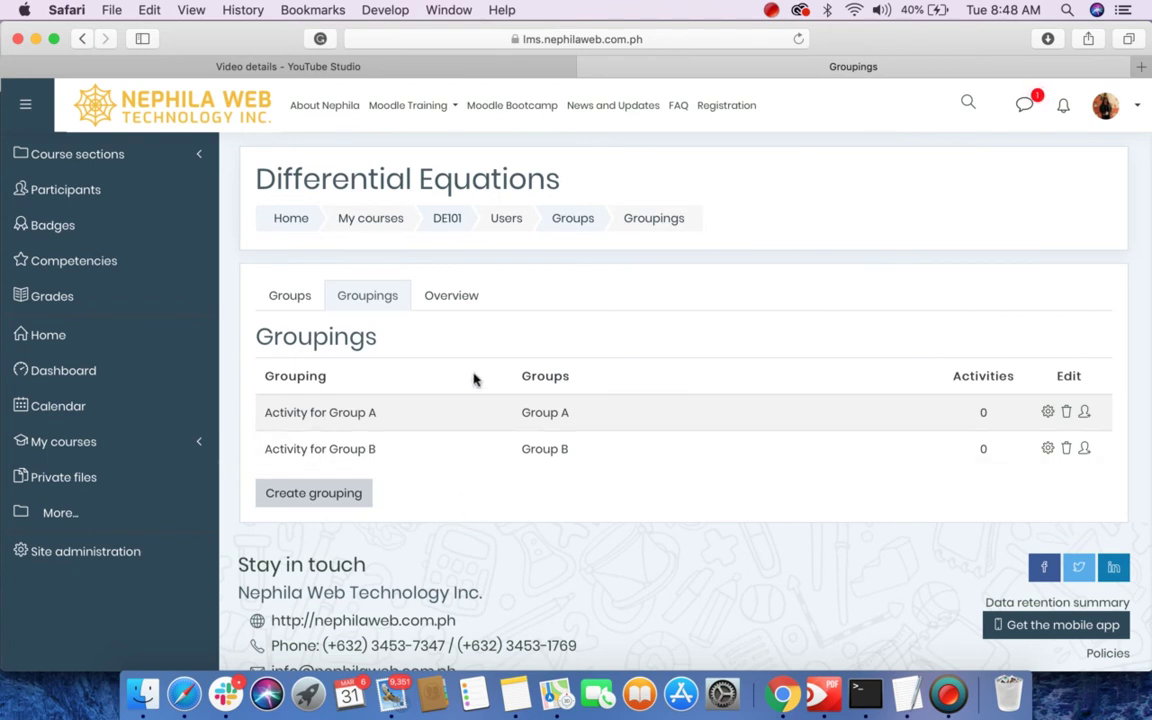
Return to the DE101 course page and turn editing on.
click(455, 222)
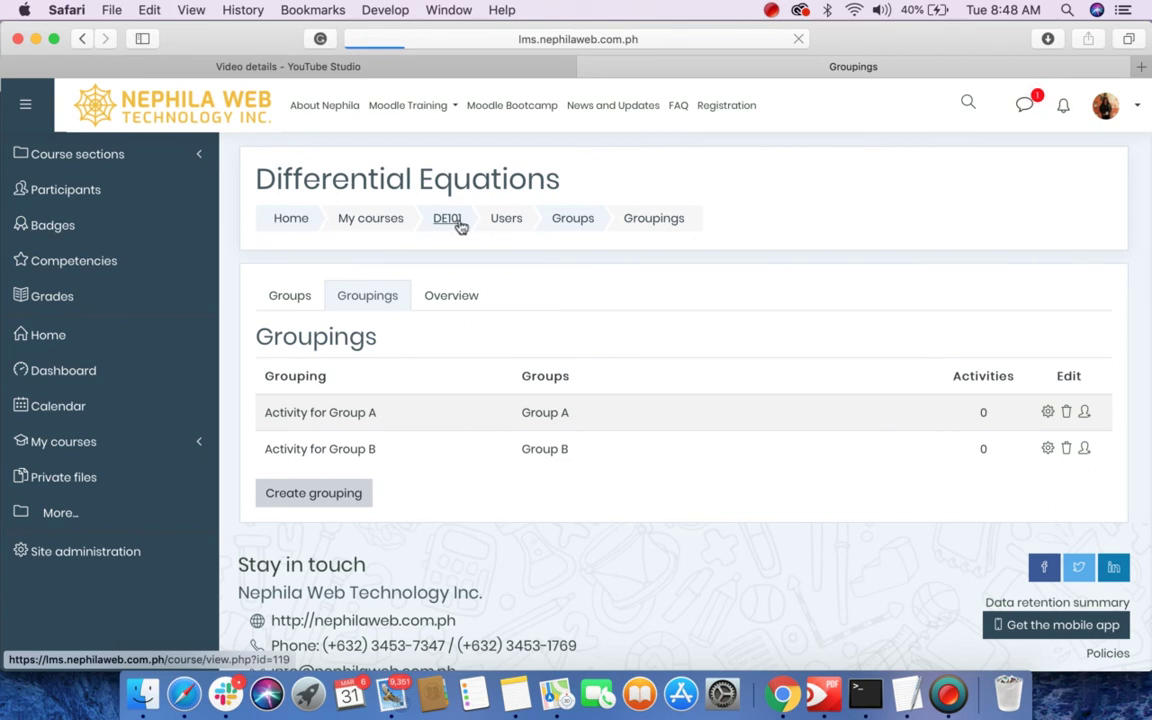
scroll(484, 516, down, 15)
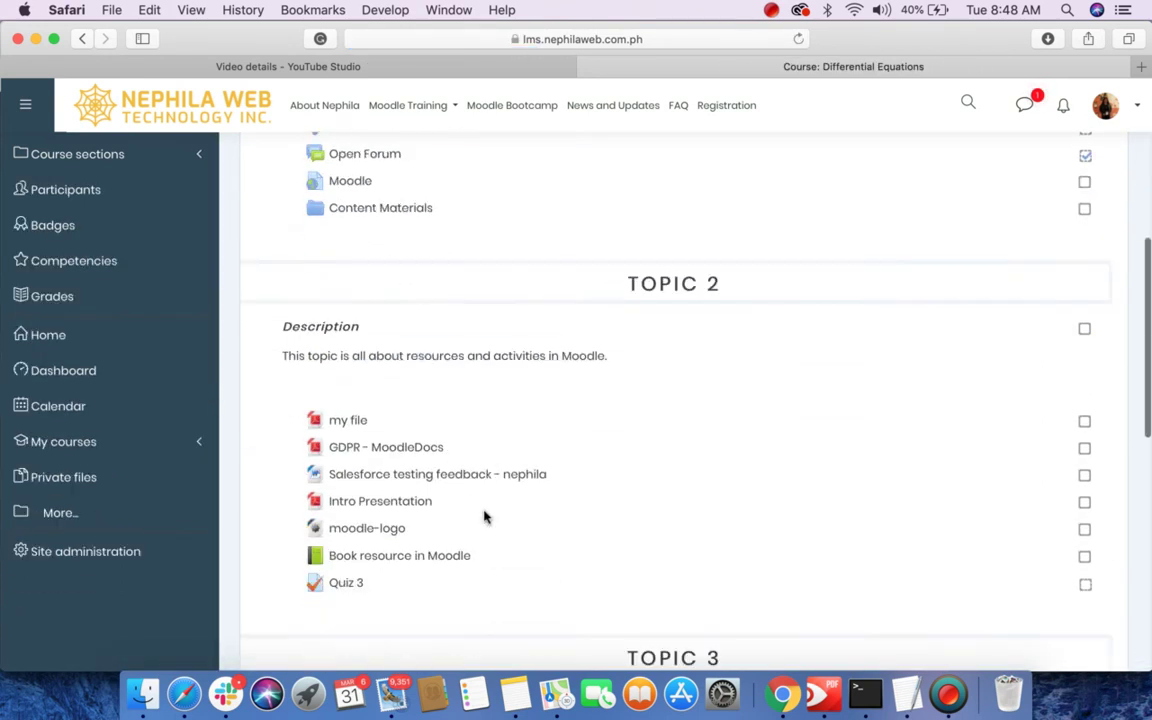
scroll(484, 516, up, 15)
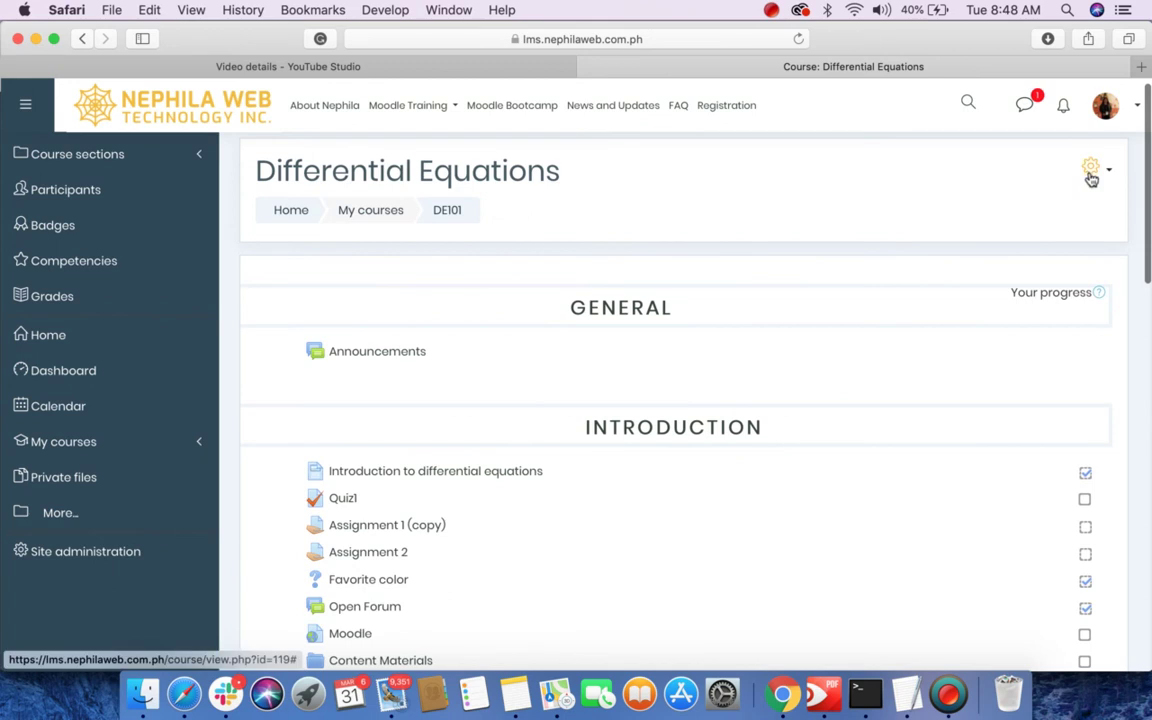
click(1092, 167)
click(985, 221)
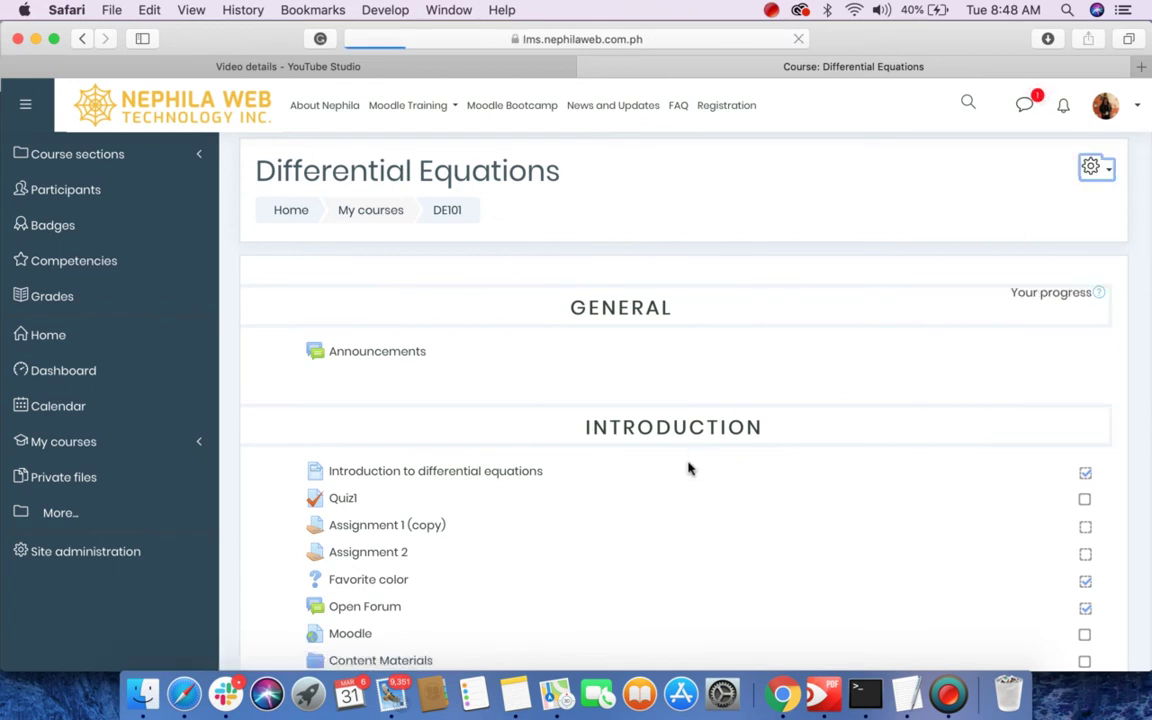
Open the settings of Assignment 1 in Topic 4 for editing.
scroll(688, 468, down, 10)
scroll(688, 468, down, 8)
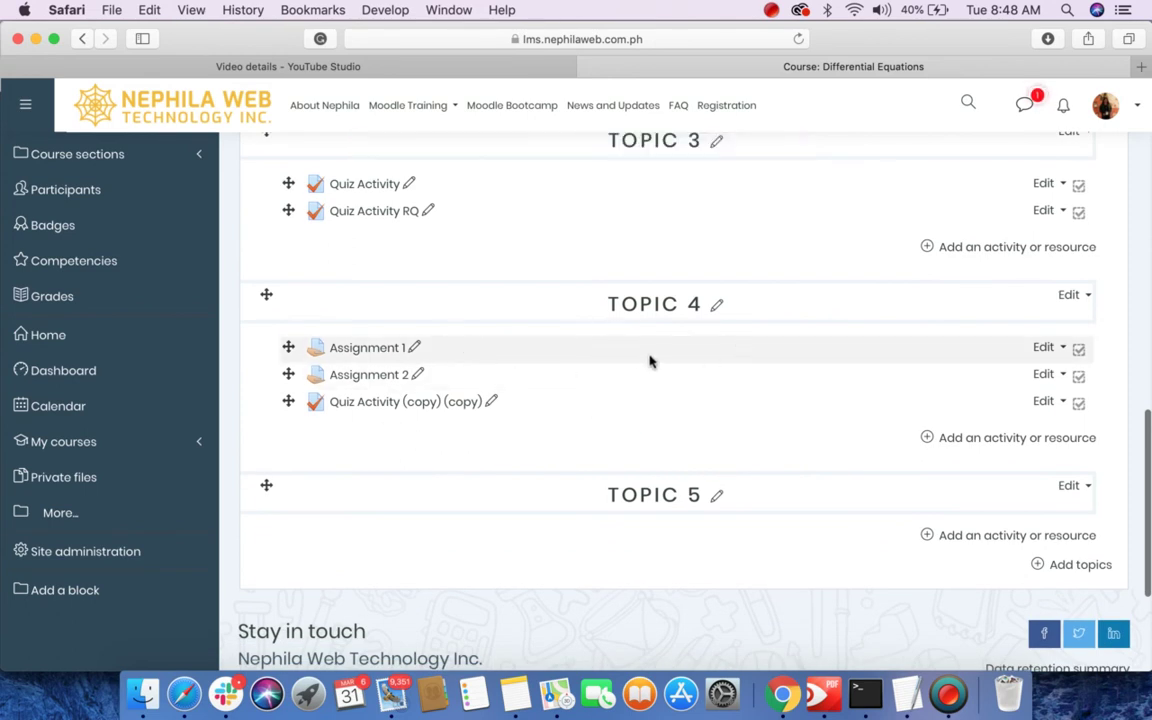
click(1045, 350)
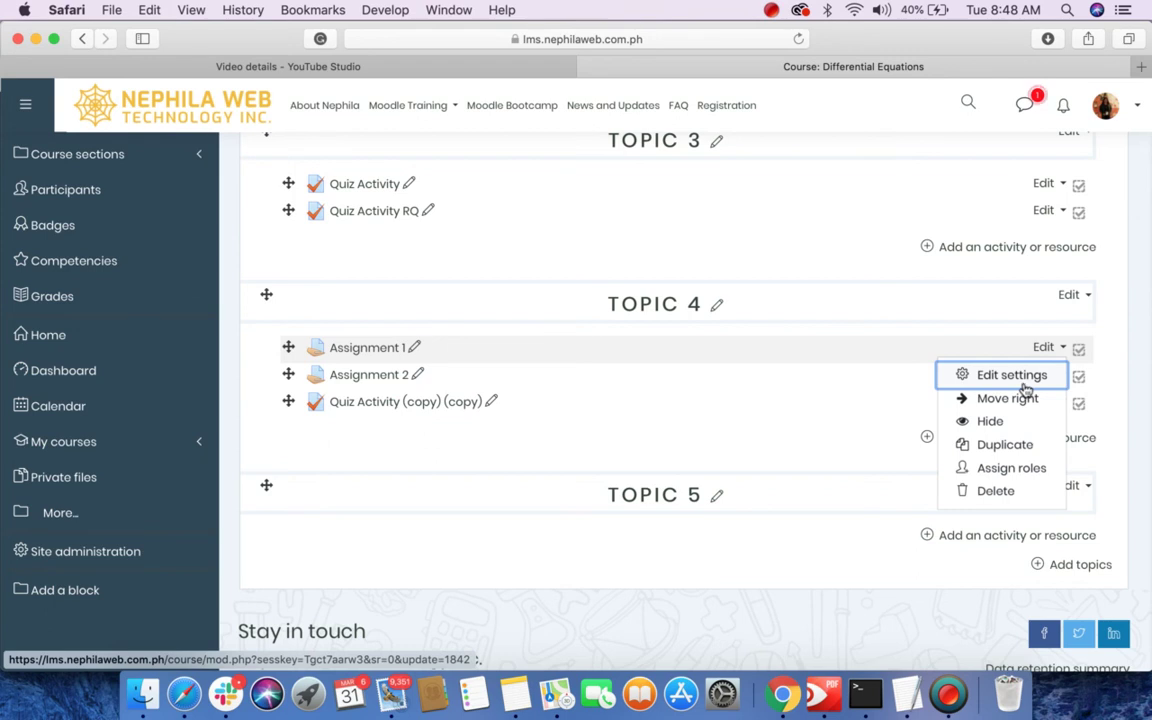
click(1015, 380)
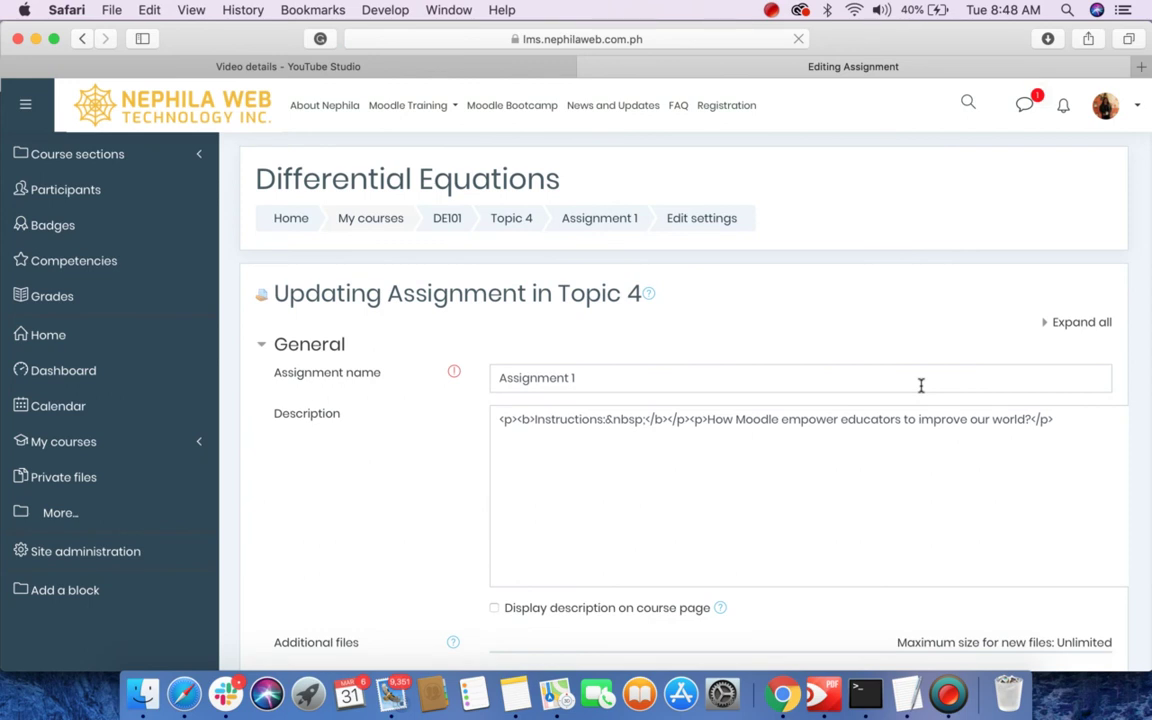
Set Assignment 1's grouping to "Activity for Group A" in its common module settings, then save and return to the course.
scroll(921, 385, down, 4)
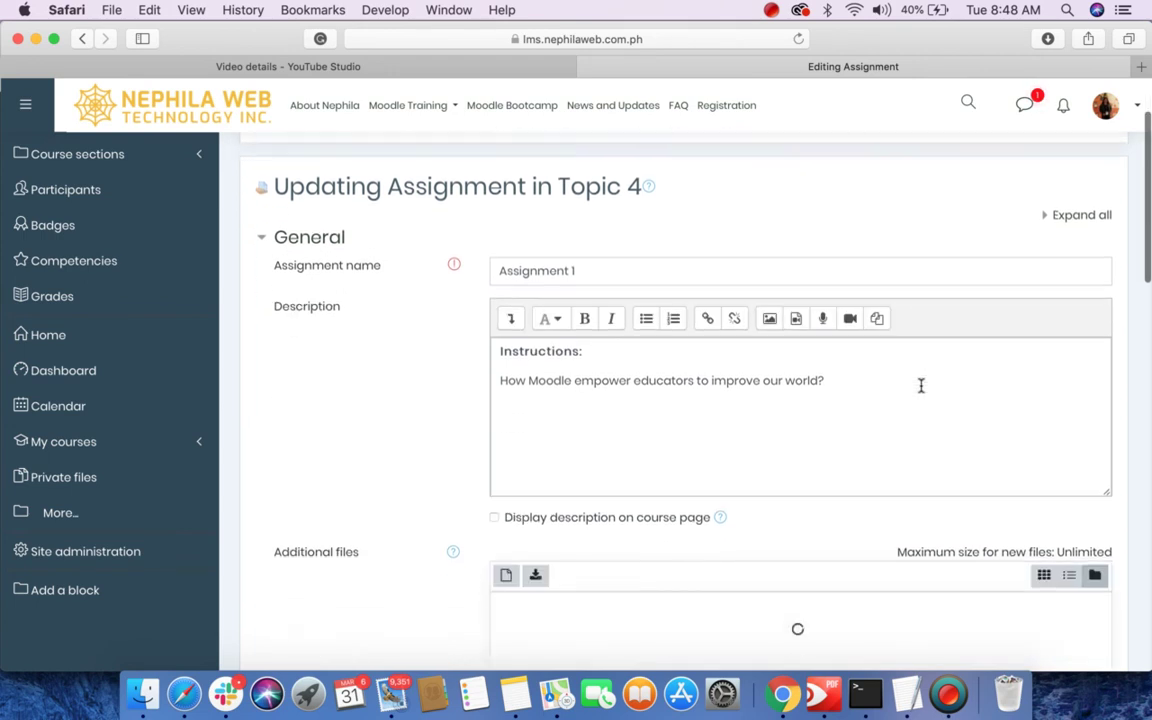
scroll(921, 385, down, 10)
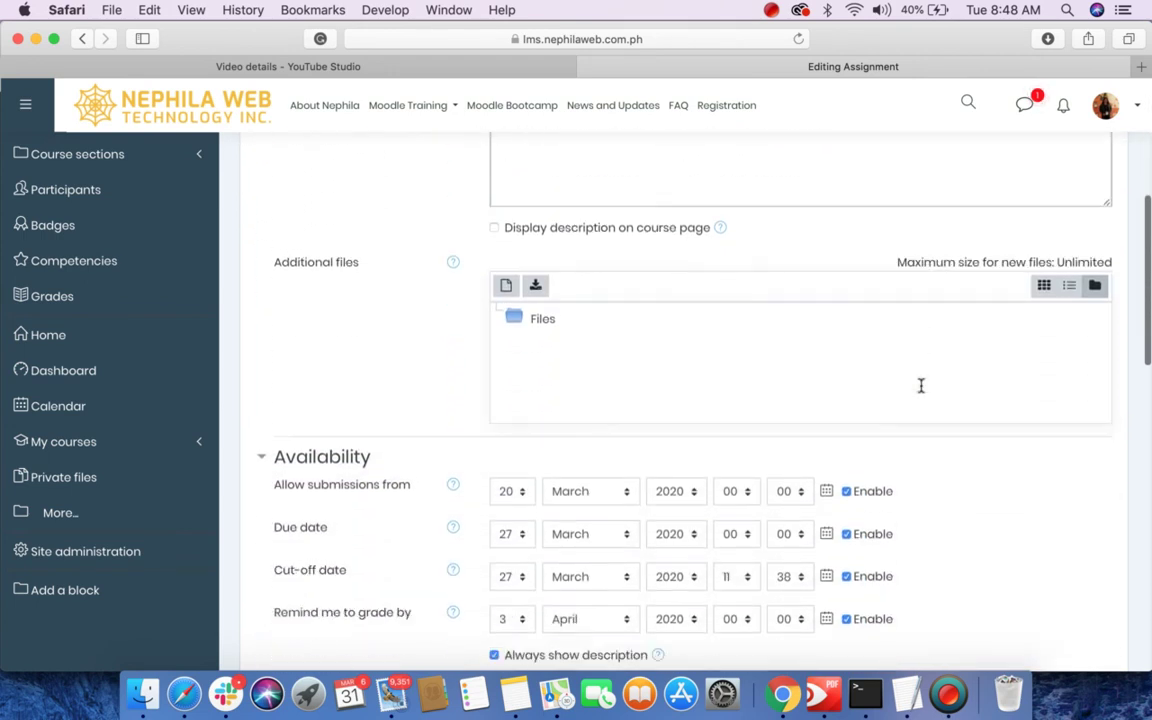
scroll(921, 391, down, 6)
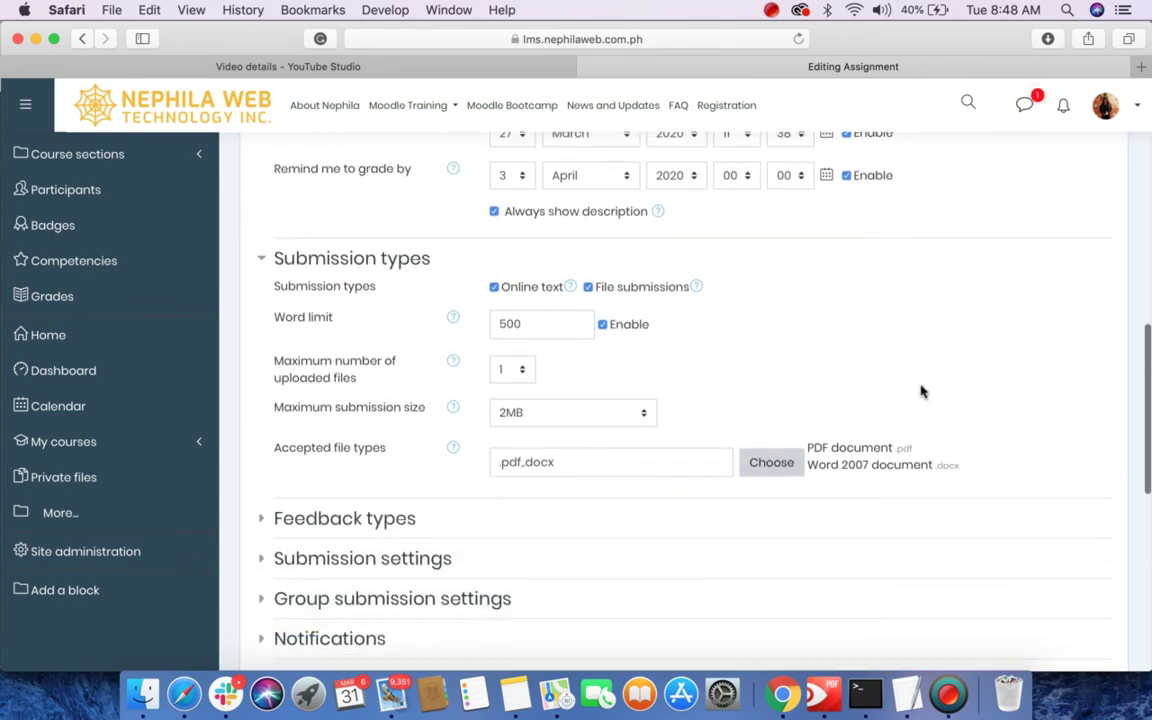
scroll(921, 391, down, 3)
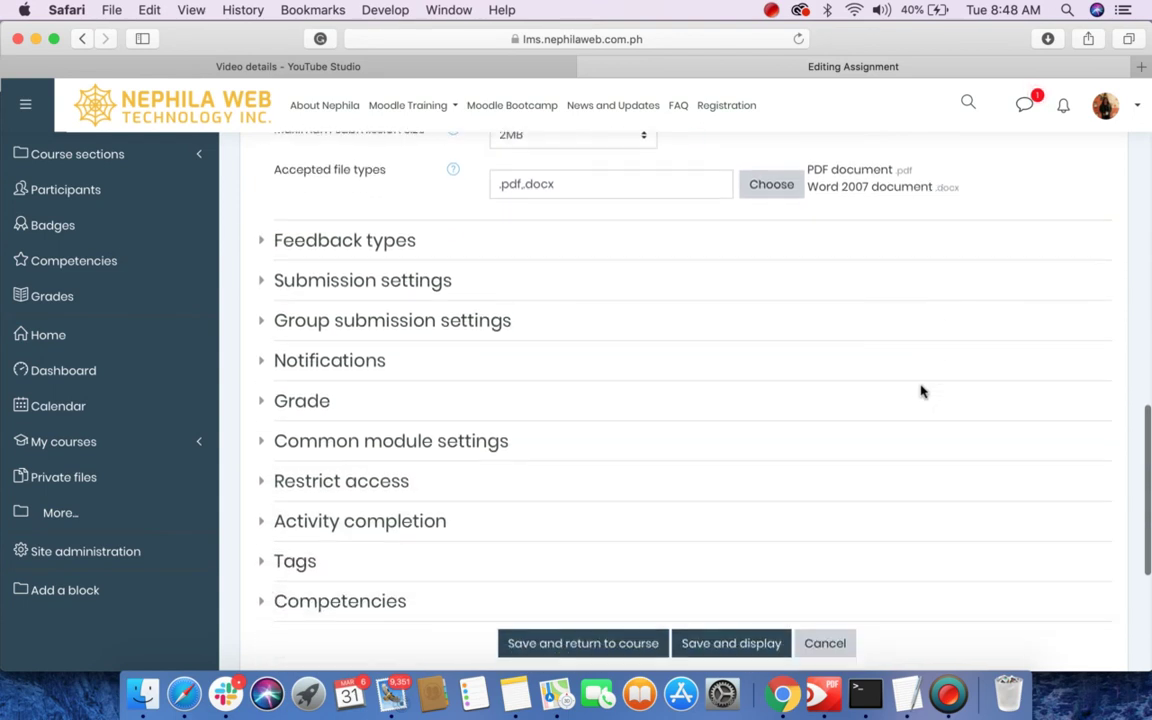
click(271, 446)
scroll(434, 540, down, 2)
scroll(436, 540, down, 2)
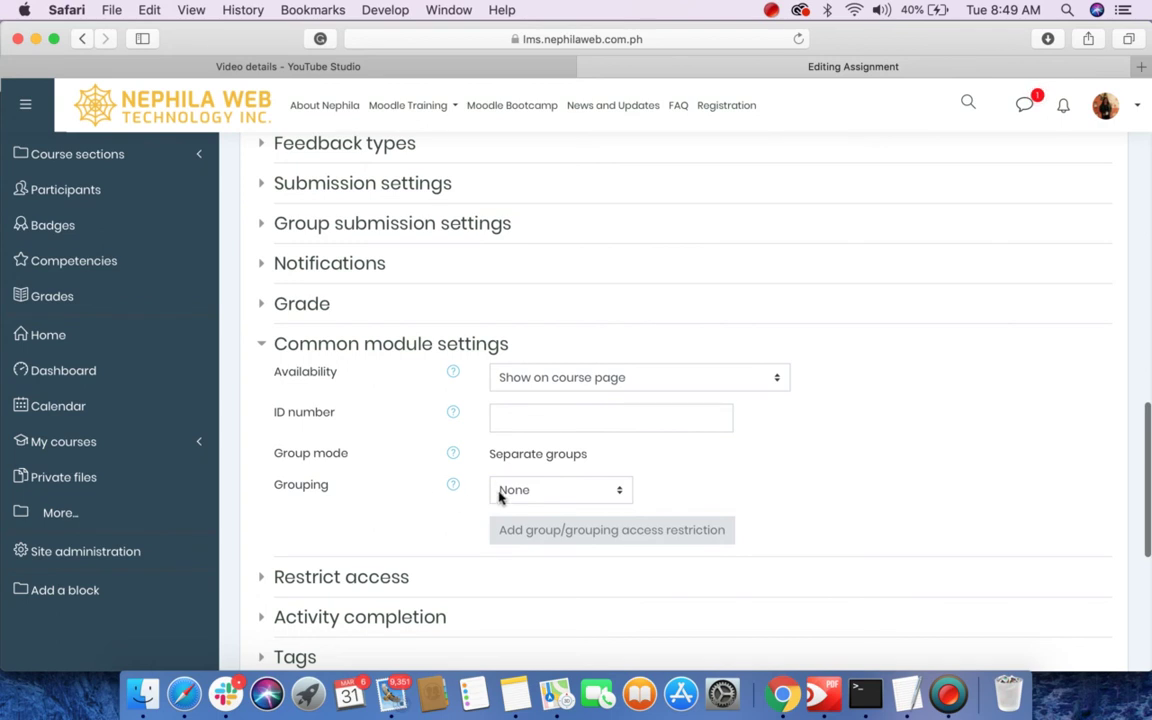
click(570, 491)
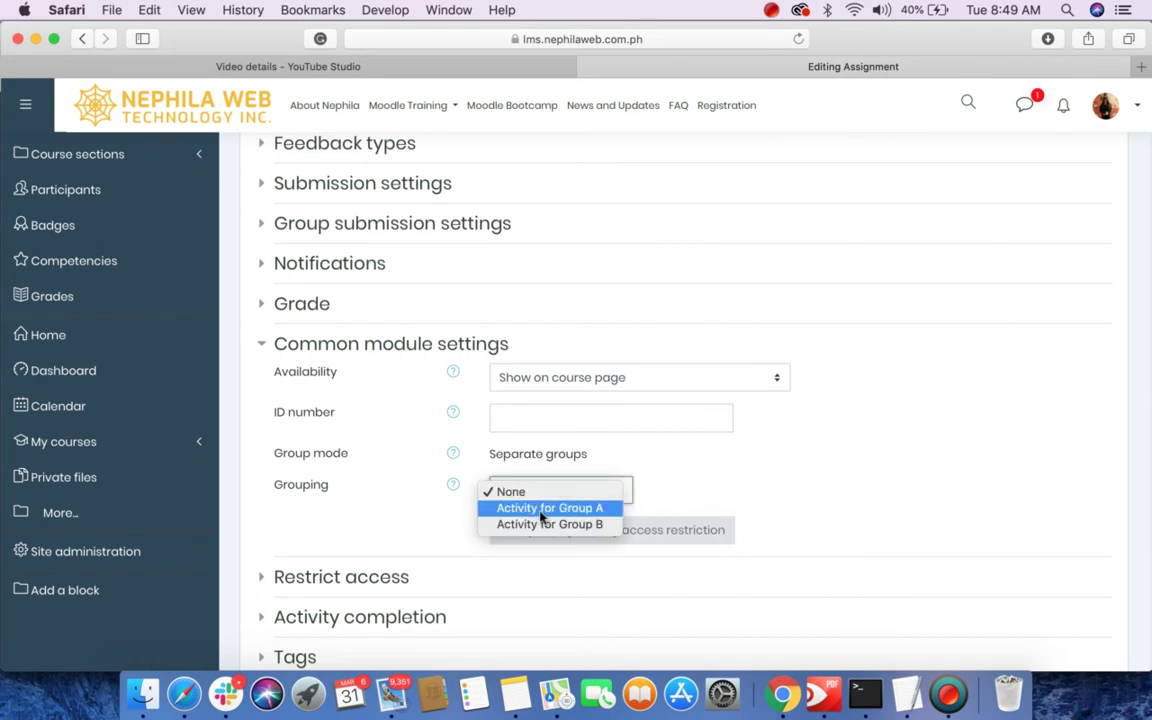
click(541, 509)
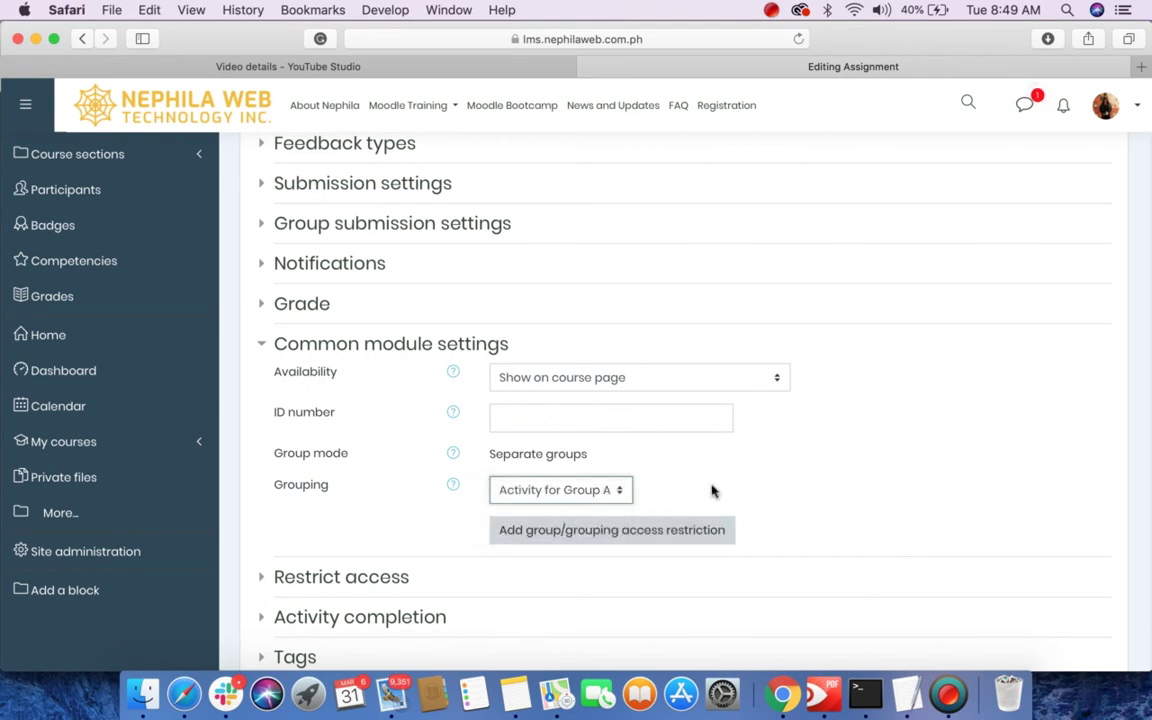
scroll(712, 489, down, 5)
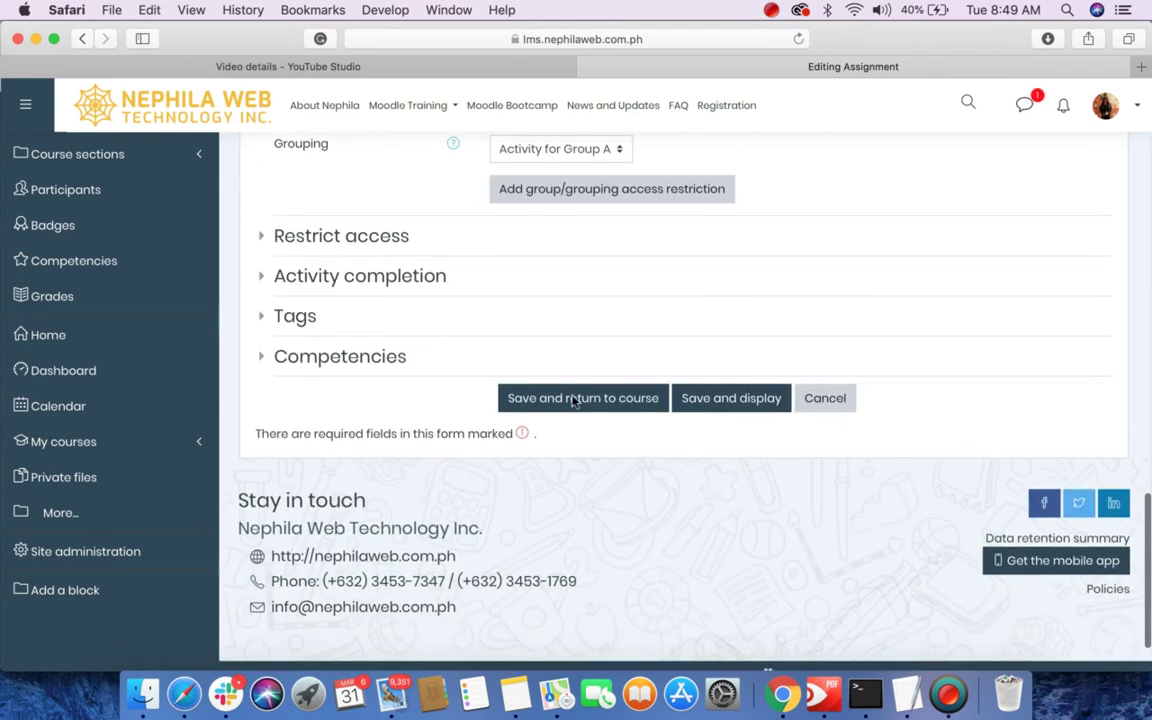
click(571, 400)
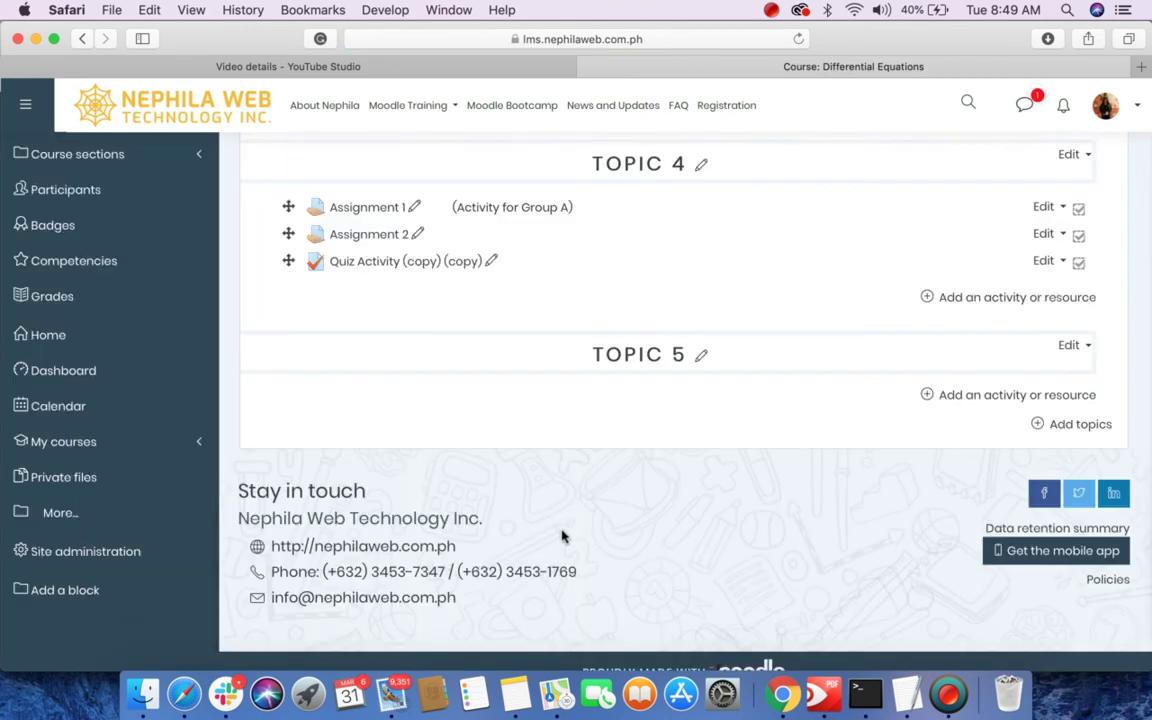
Open the settings of Assignment 2 in Topic 4 for editing.
scroll(550, 490, down, 1)
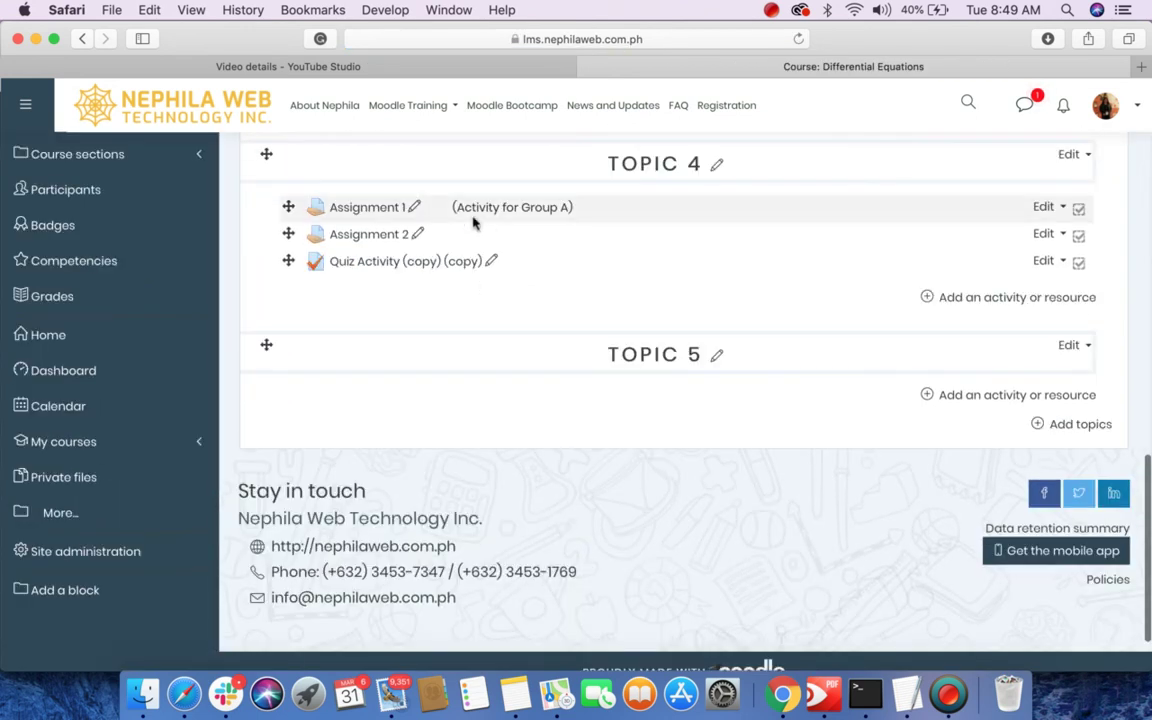
scroll(474, 223, up, 3)
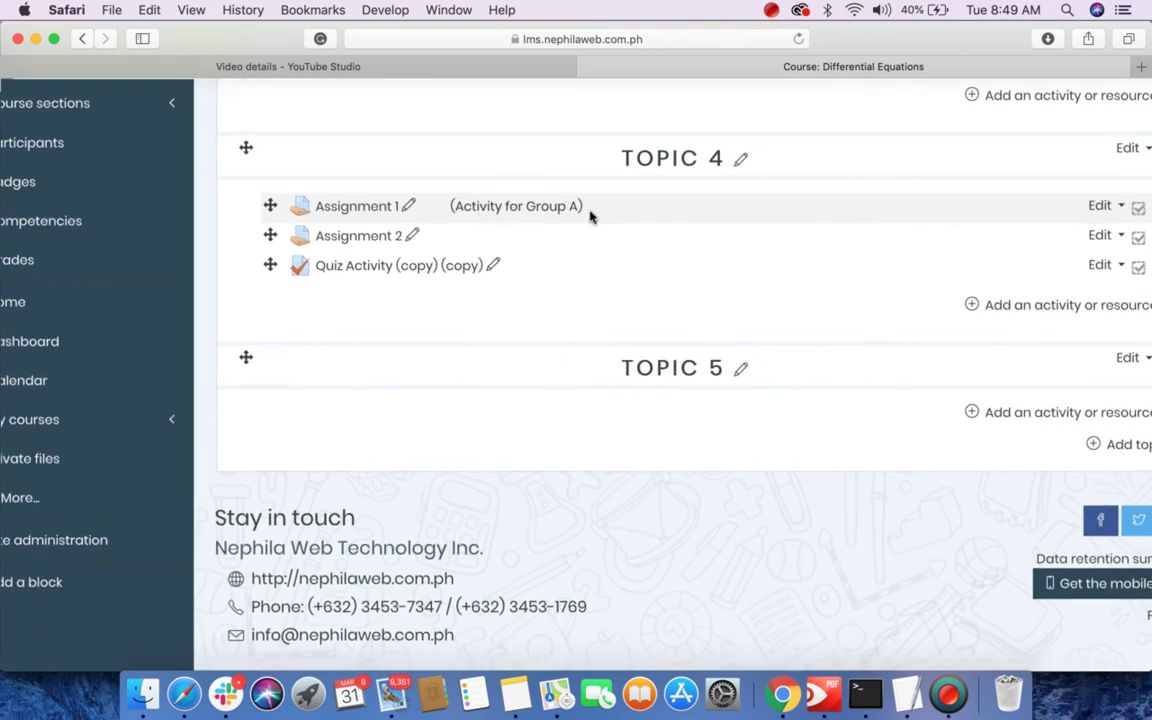
click(1102, 237)
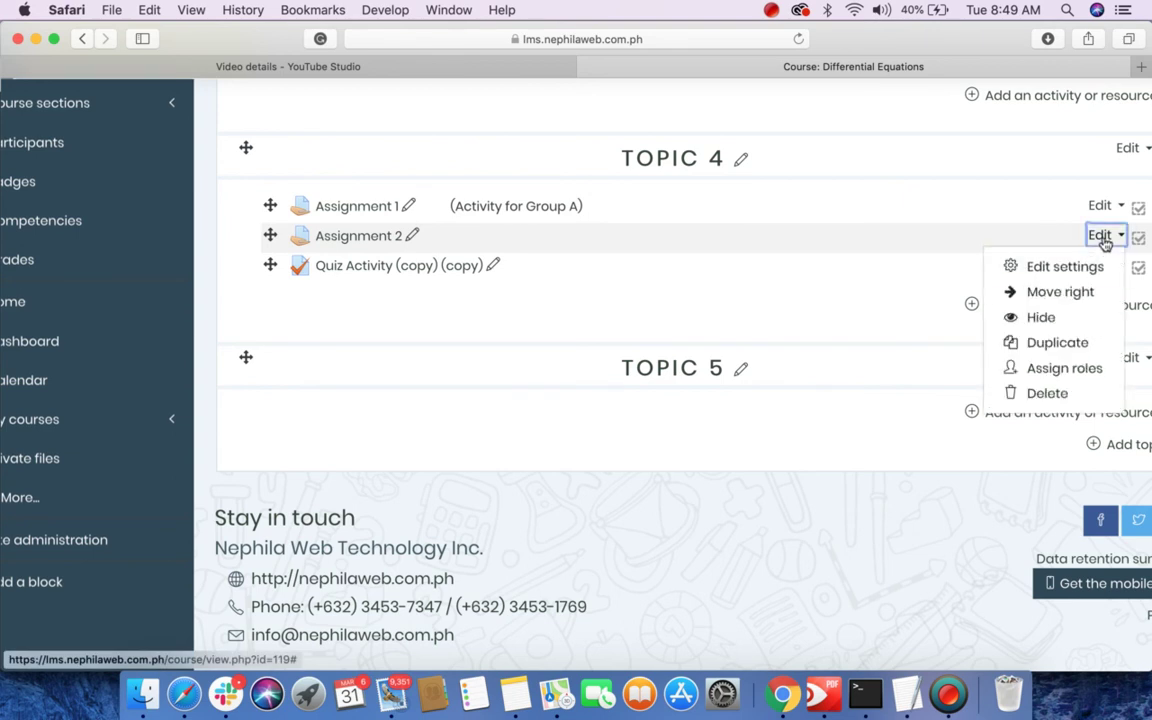
click(1048, 270)
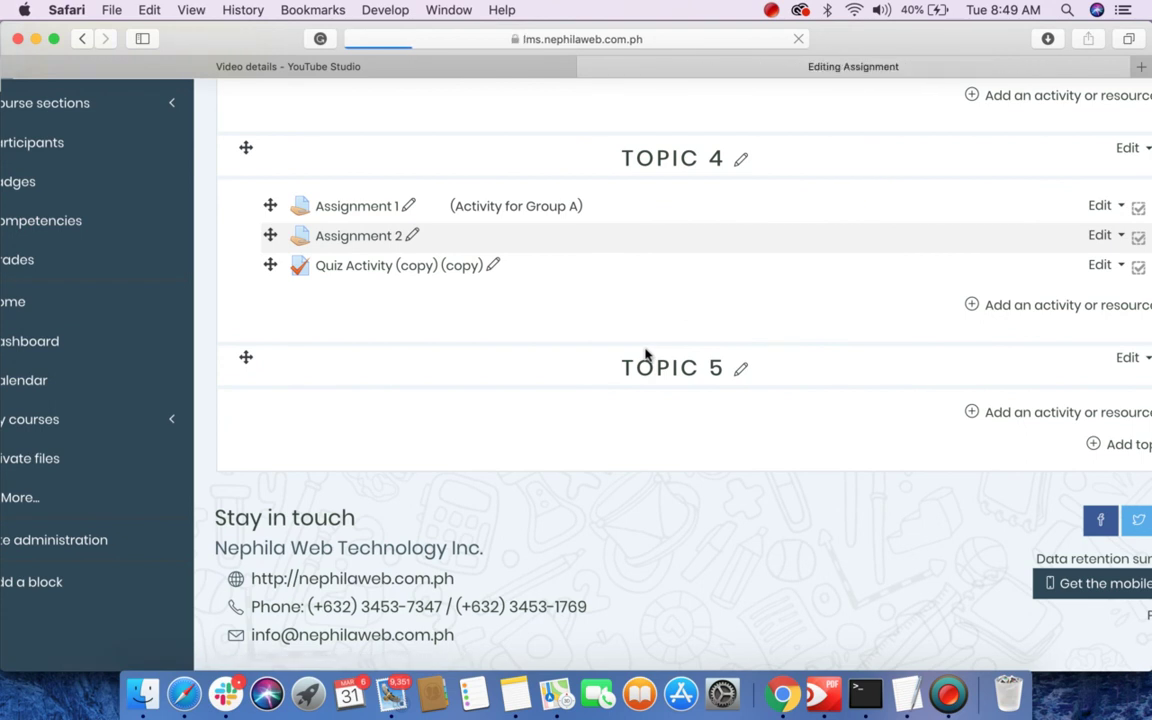
Set Assignment 2's grouping to "Activity for Group B" in its common module settings, then save and return to the course.
scroll(645, 354, down, 10)
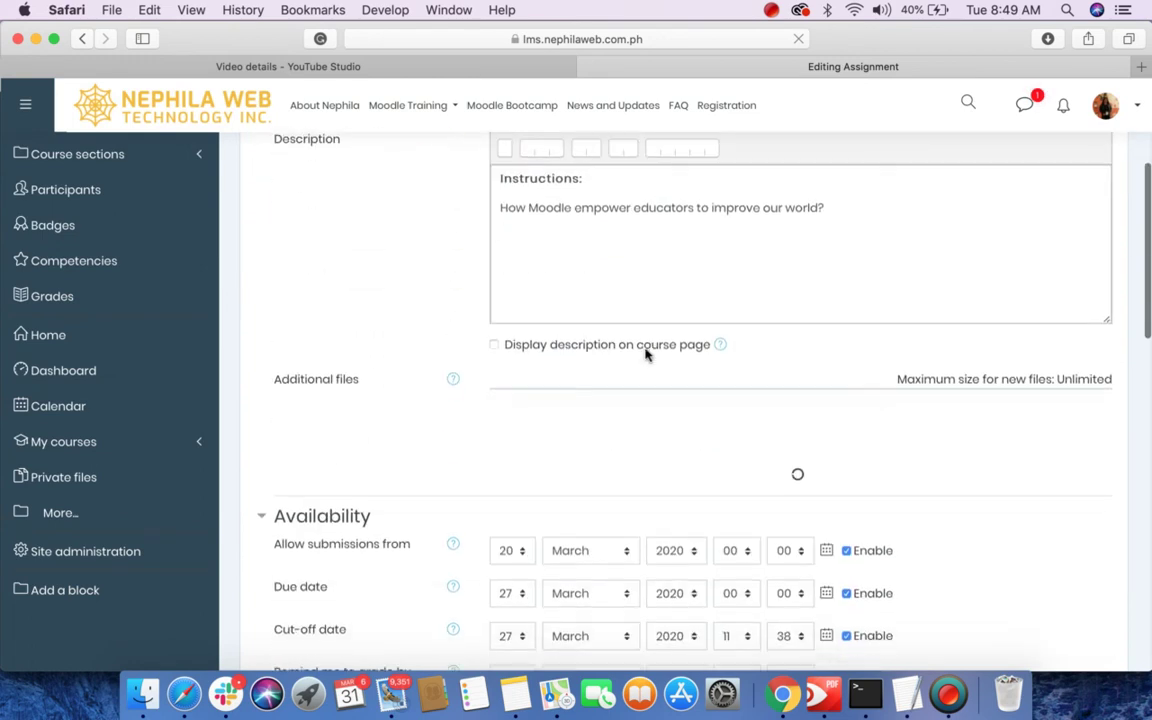
scroll(645, 354, down, 5)
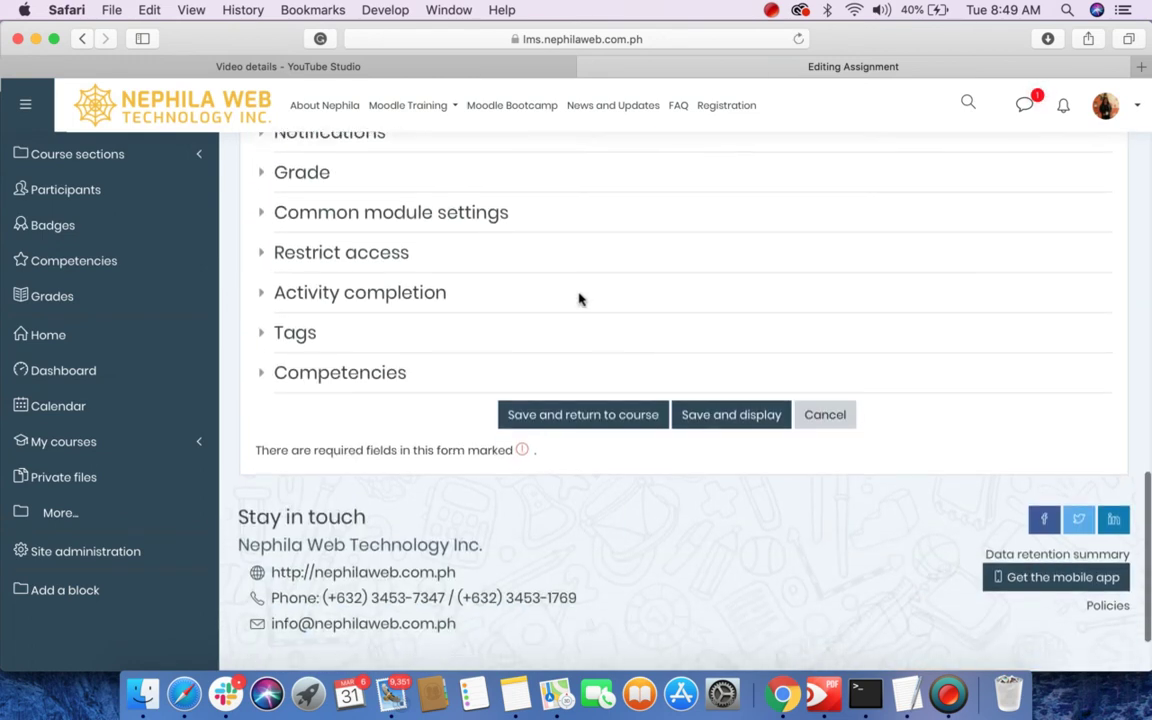
click(279, 216)
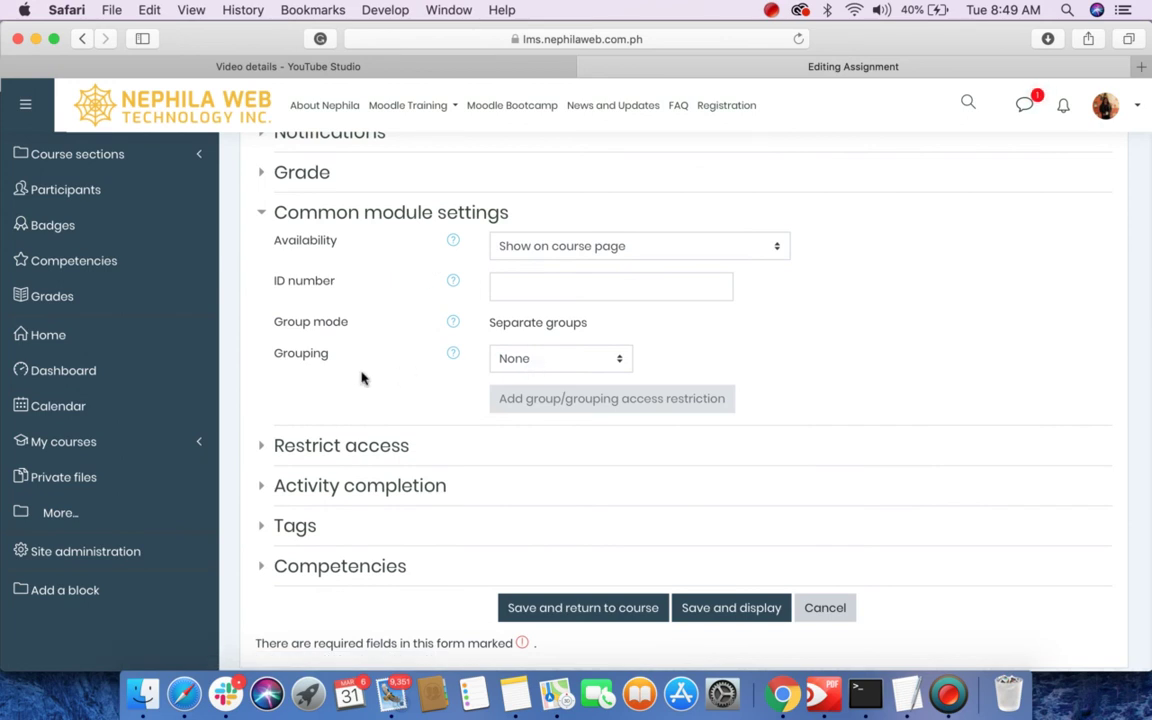
click(572, 358)
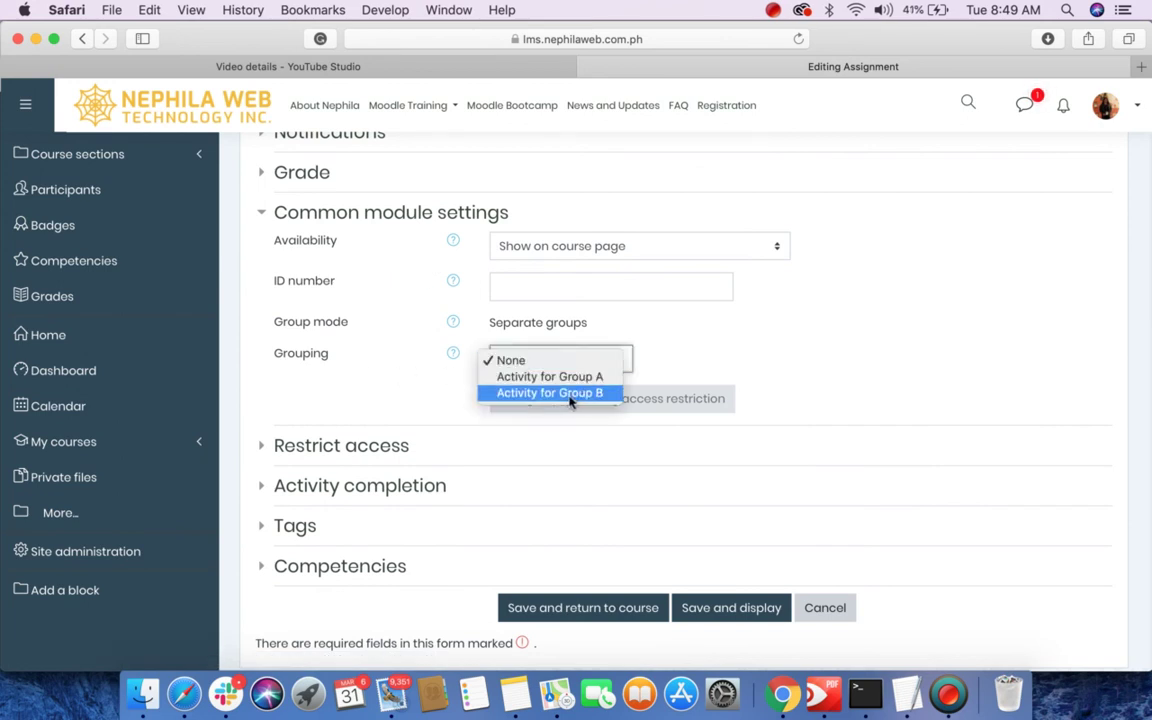
click(566, 398)
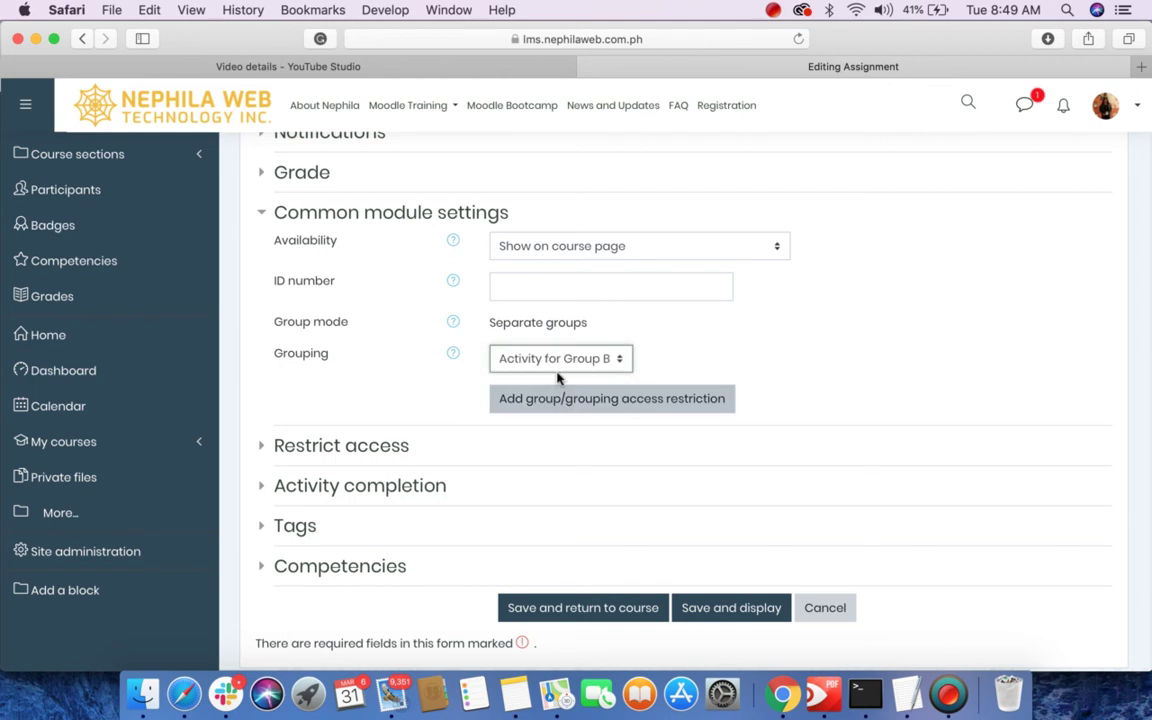
click(587, 609)
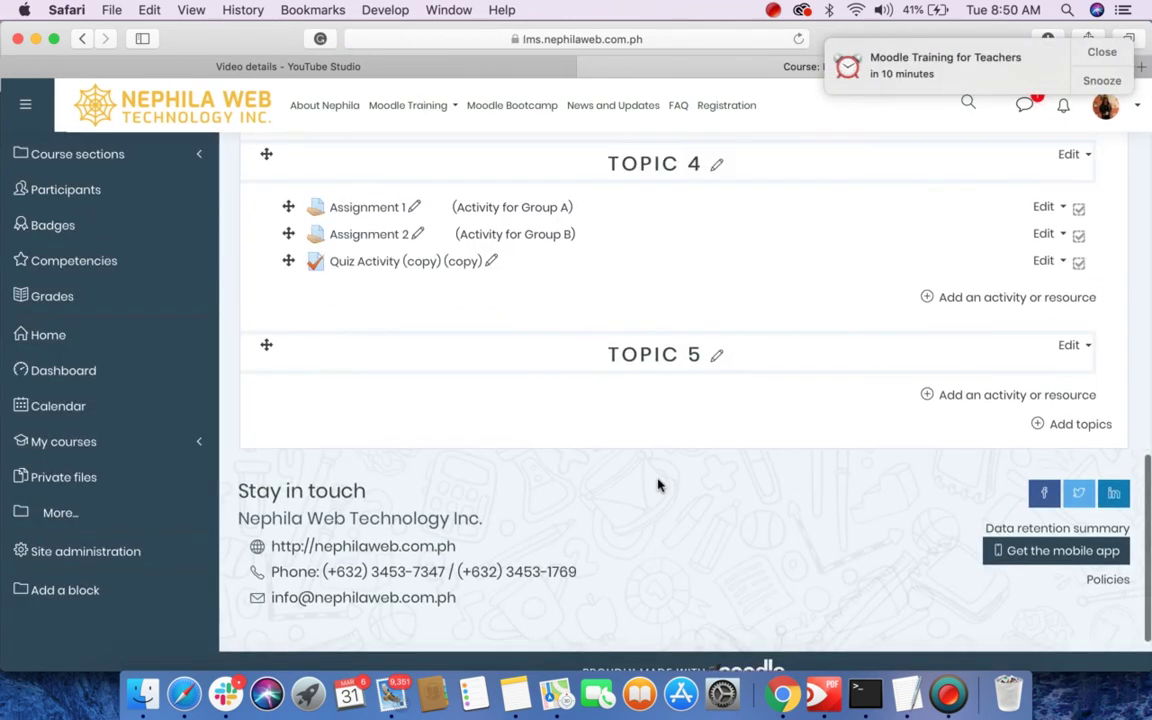
Dismiss the "Moodle Training for Teachers" reminder notification.
scroll(658, 485, up, 5)
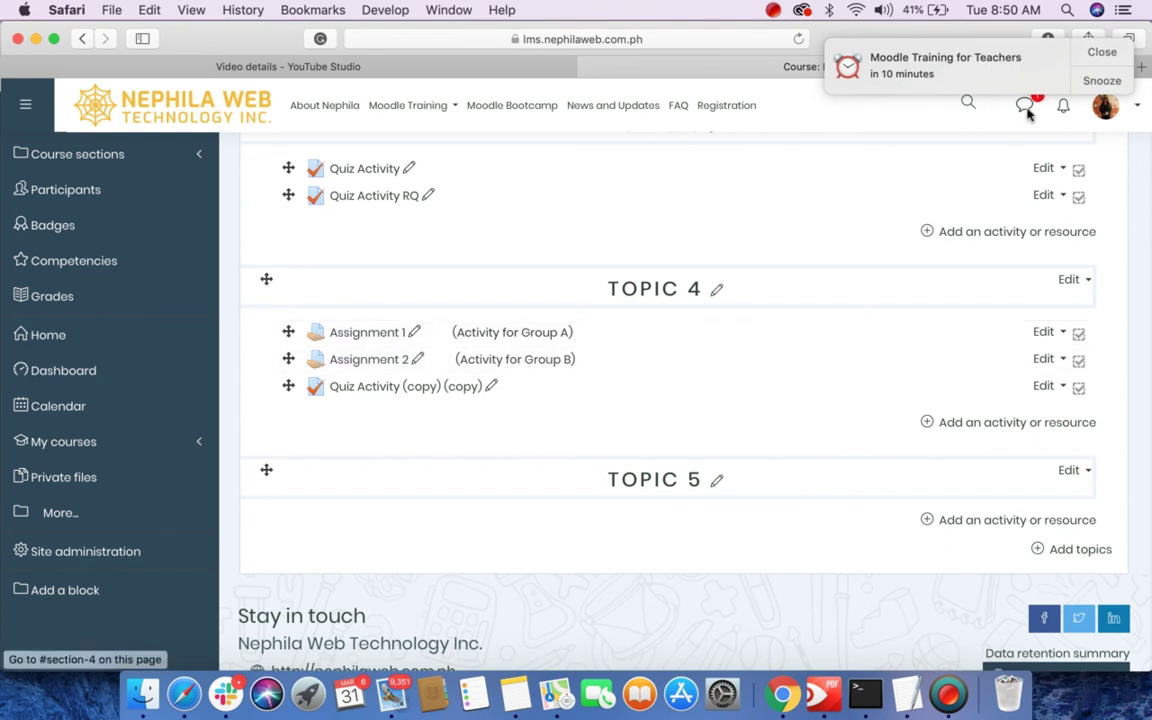
click(1101, 52)
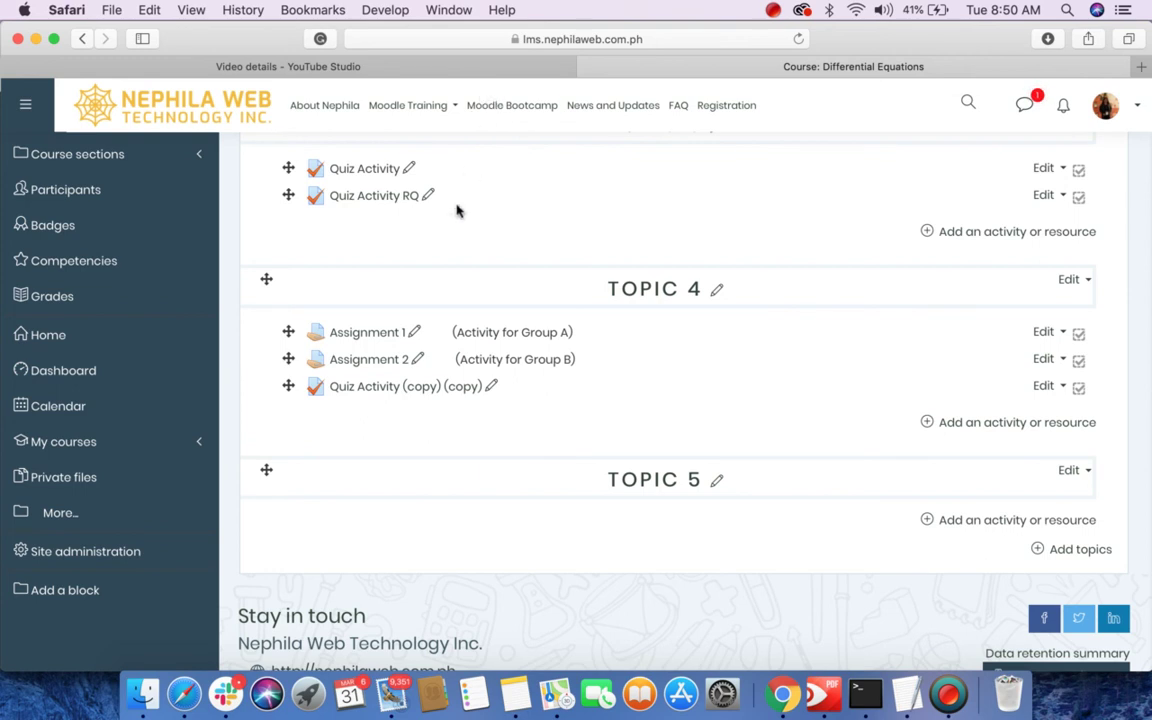
Open the Groups page of the Differential Equations course through the user options in course administration.
scroll(484, 303, up, 3)
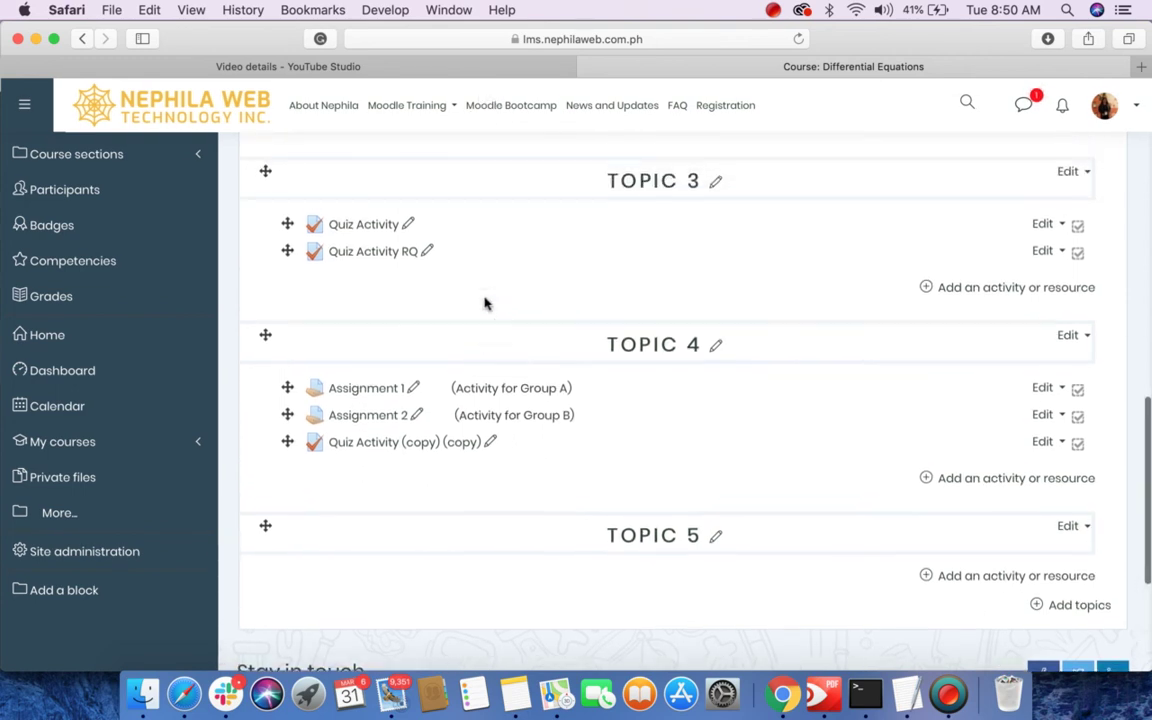
scroll(484, 303, up, 10)
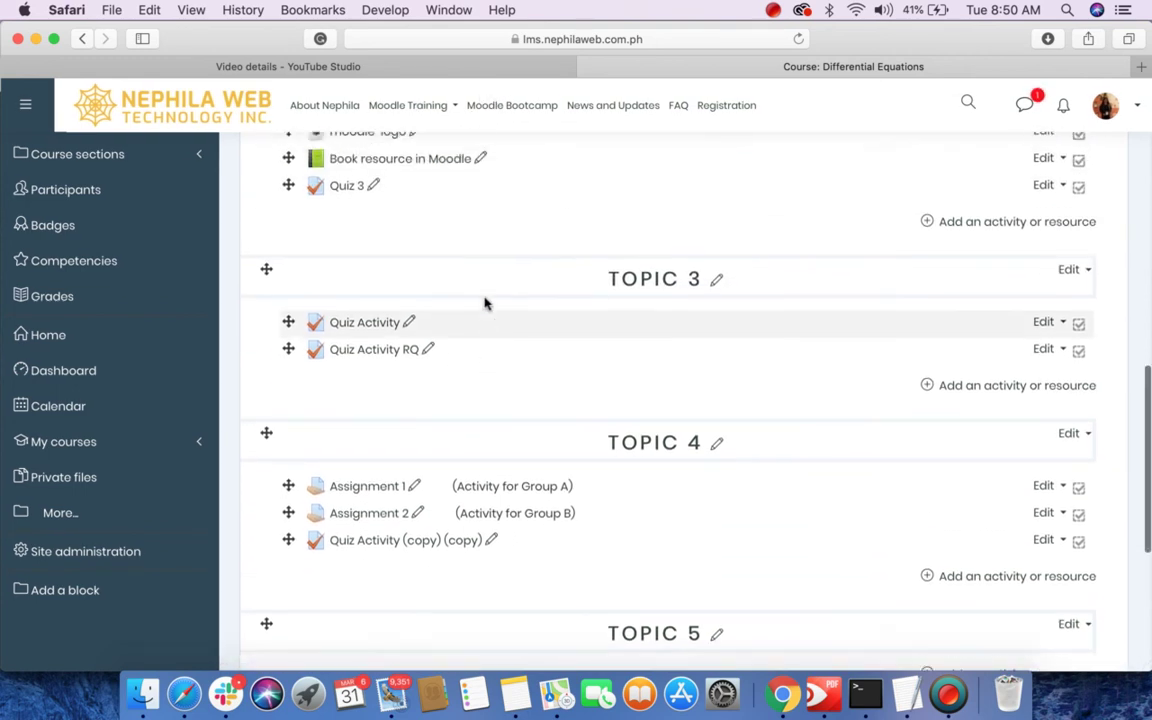
scroll(484, 303, up, 3)
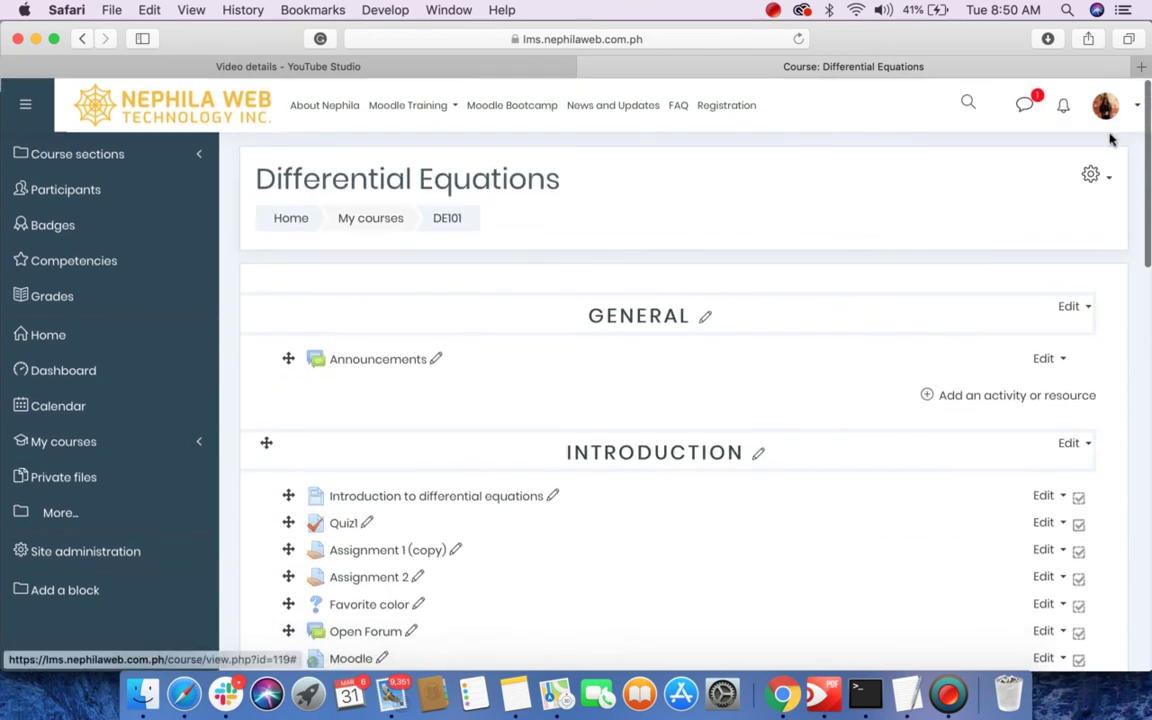
click(1093, 177)
click(977, 439)
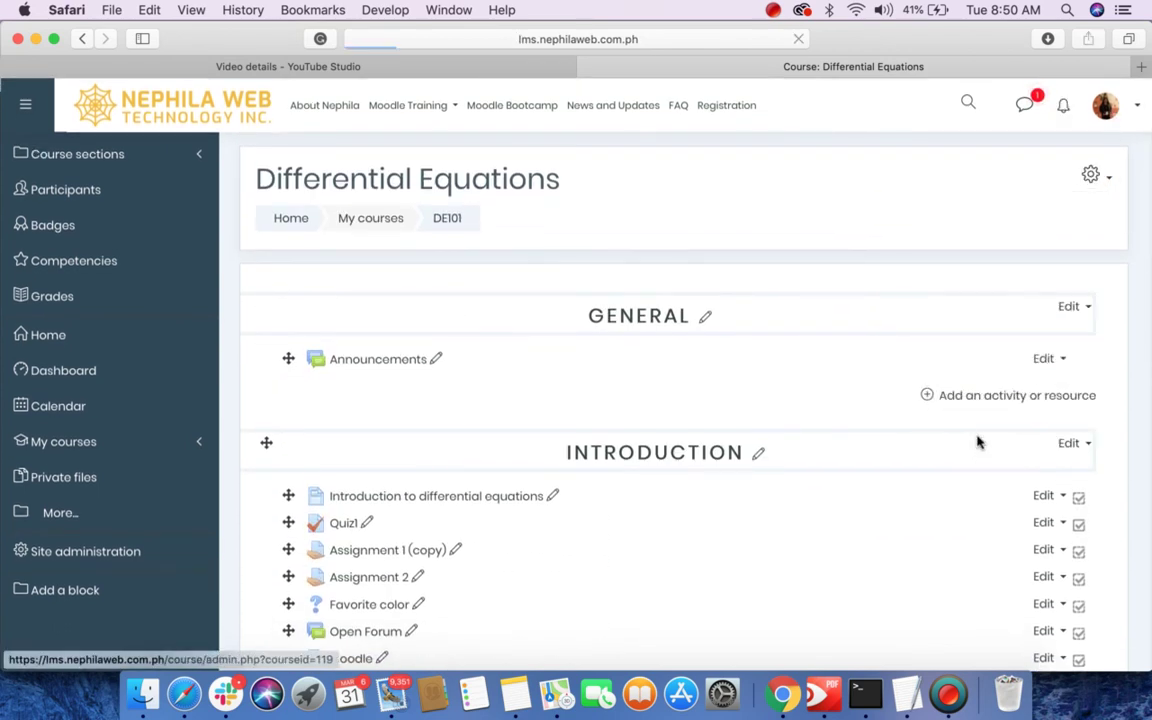
scroll(705, 392, down, 1)
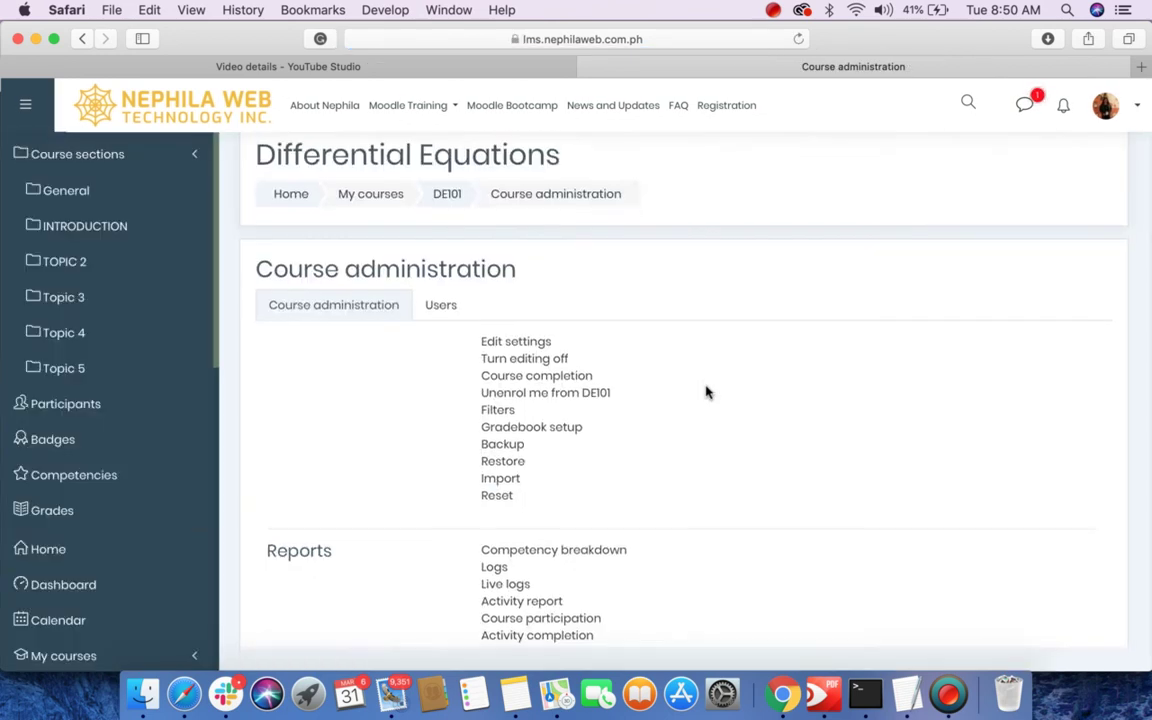
scroll(705, 392, down, 1)
click(443, 268)
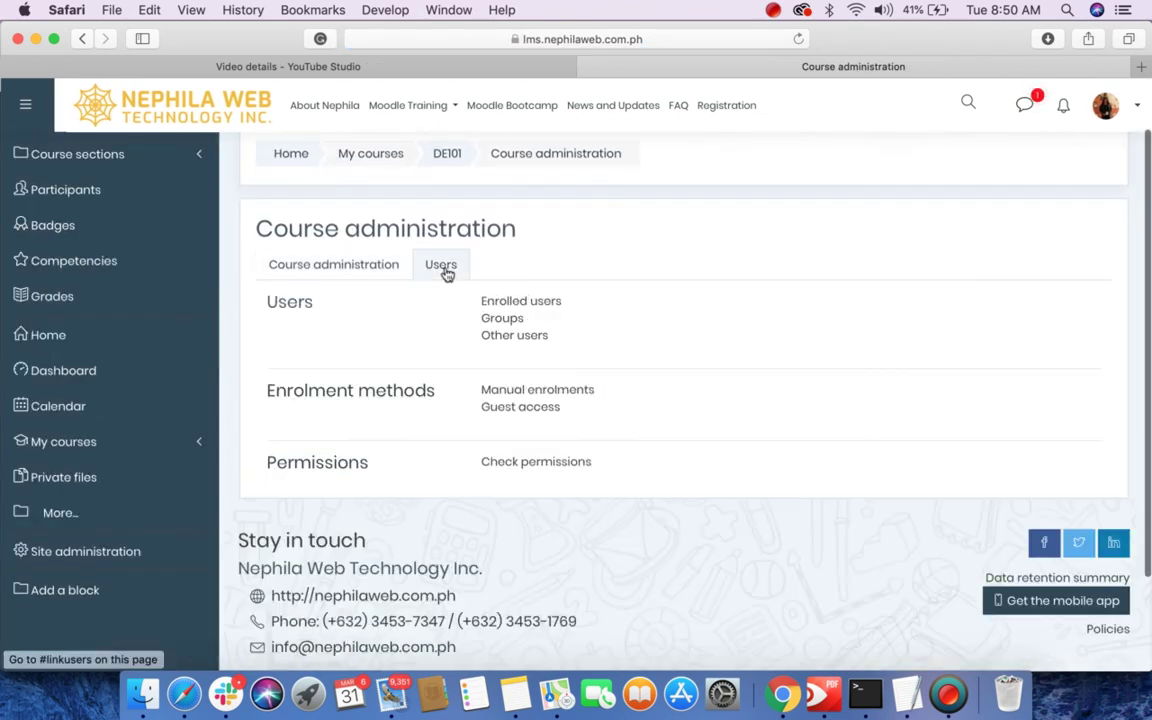
click(498, 322)
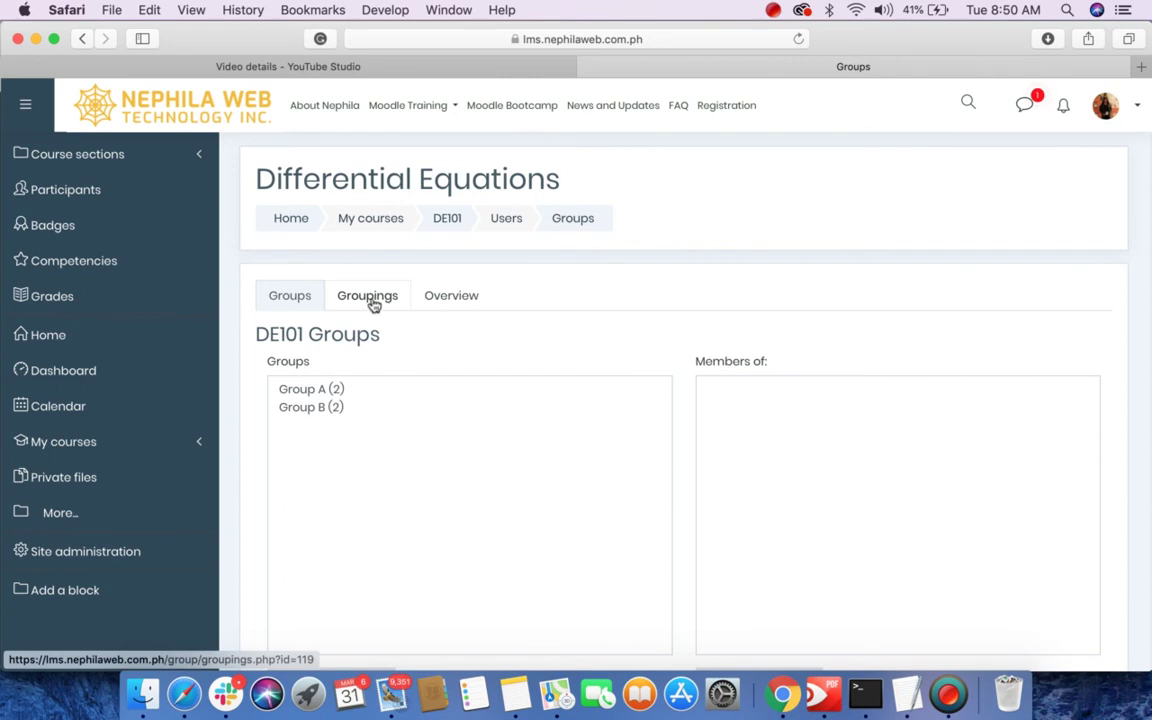
Review the course's groupings list, checking the groups and activity count of each grouping.
click(373, 302)
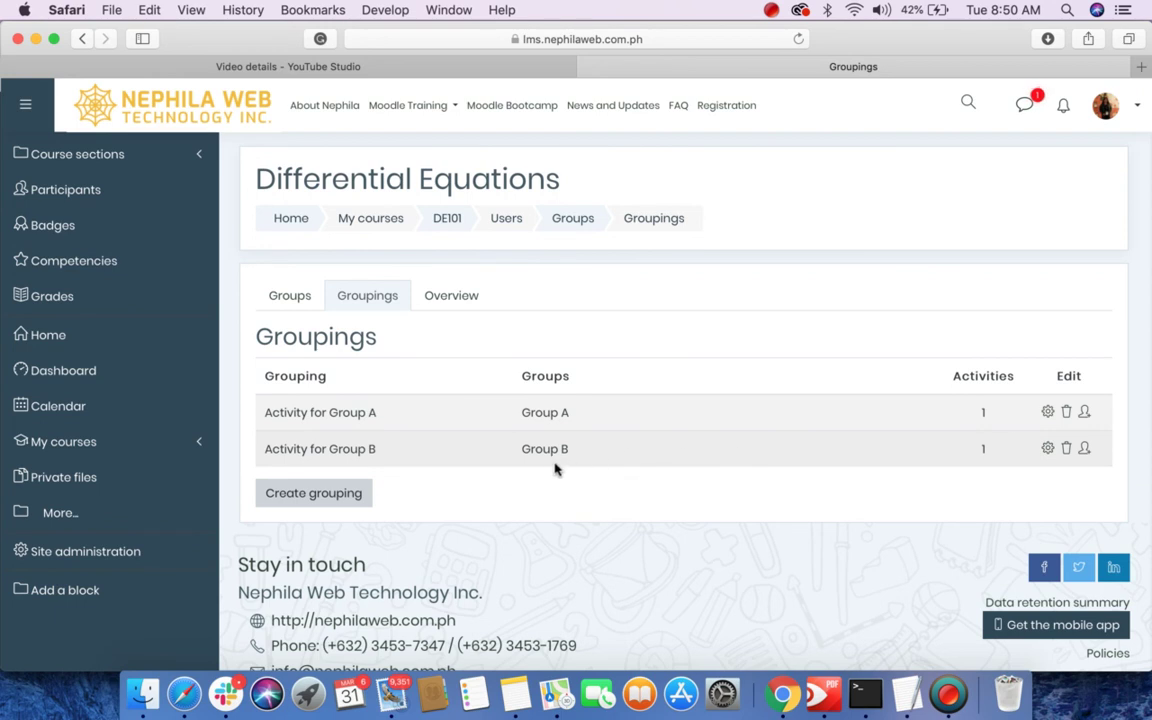
scroll(555, 468, down, 3)
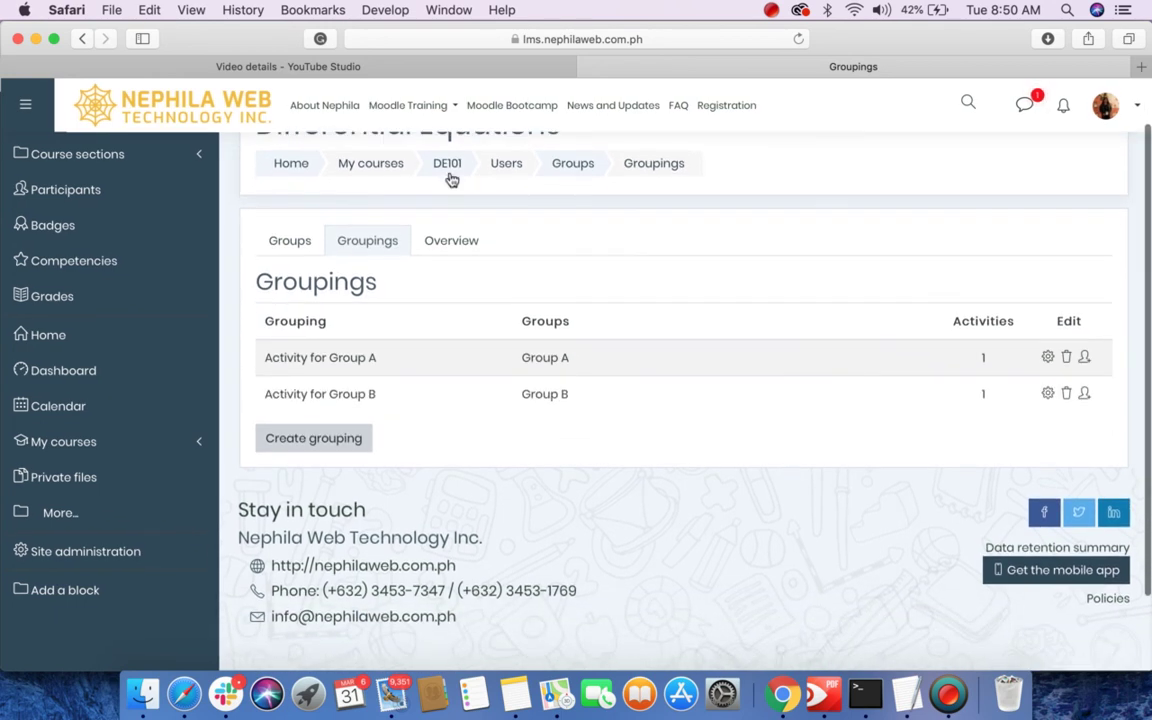
Return to the DE101 course page and check the grouping labels on Assignment 1 and Assignment 2 in Topic 4.
click(450, 166)
scroll(503, 487, down, 15)
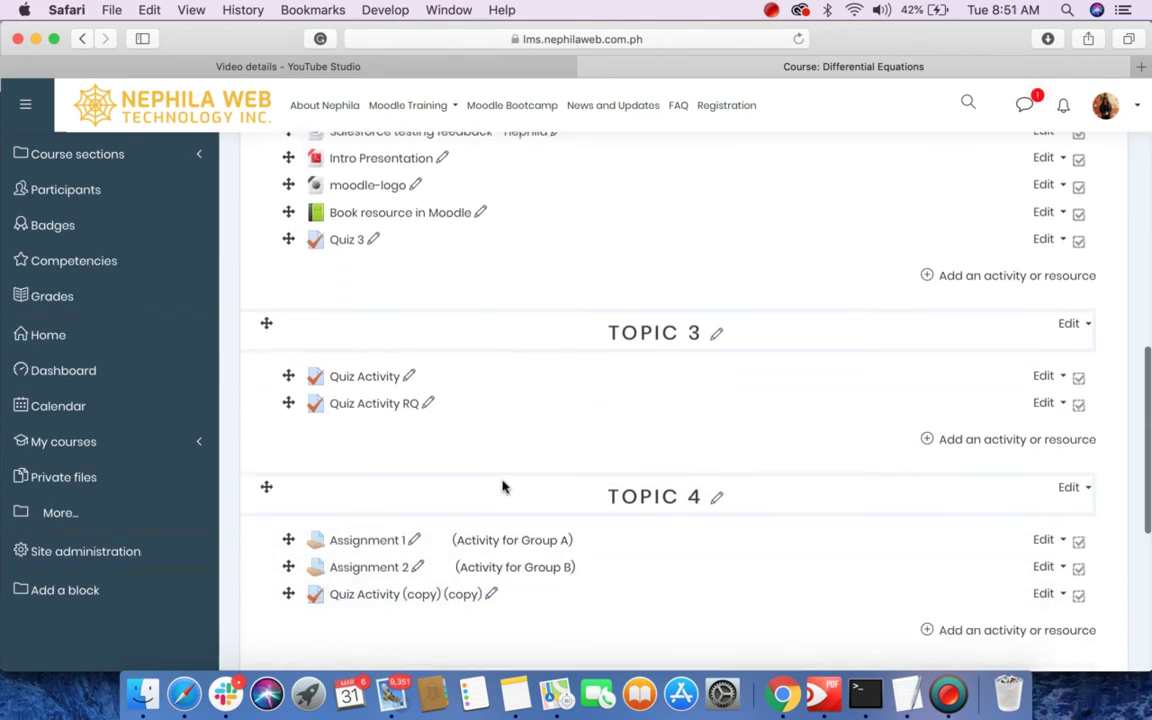
scroll(503, 485, down, 2)
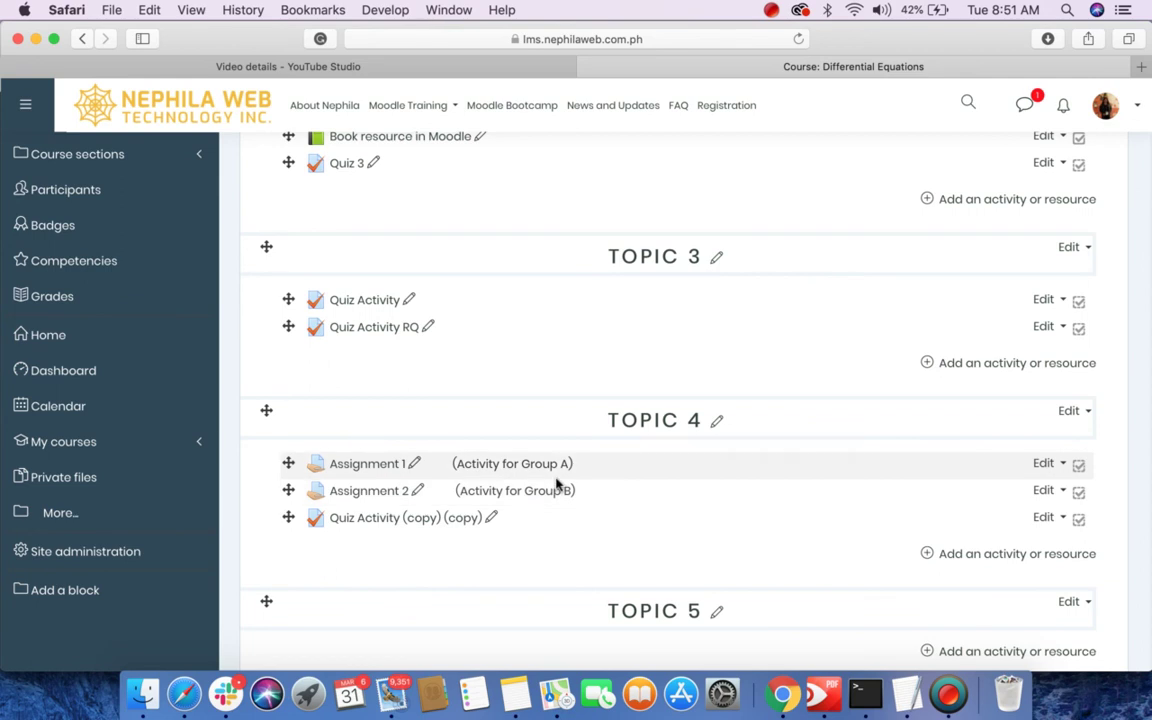
scroll(557, 484, up, 5)
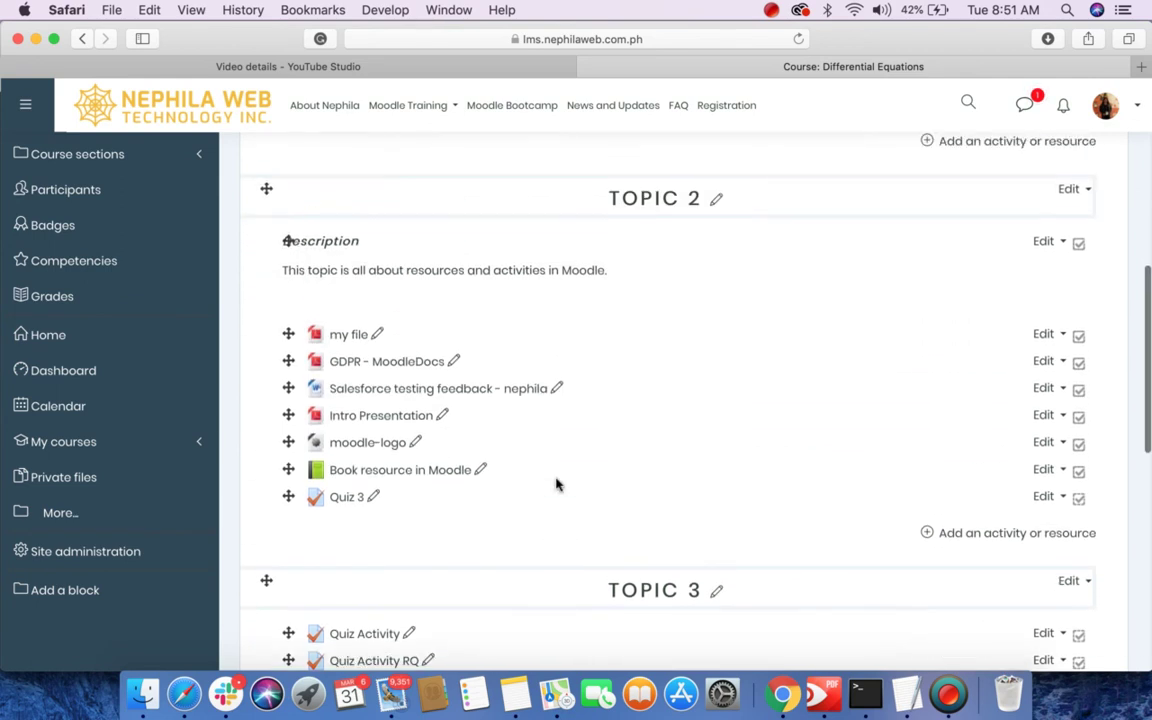
scroll(557, 484, up, 8)
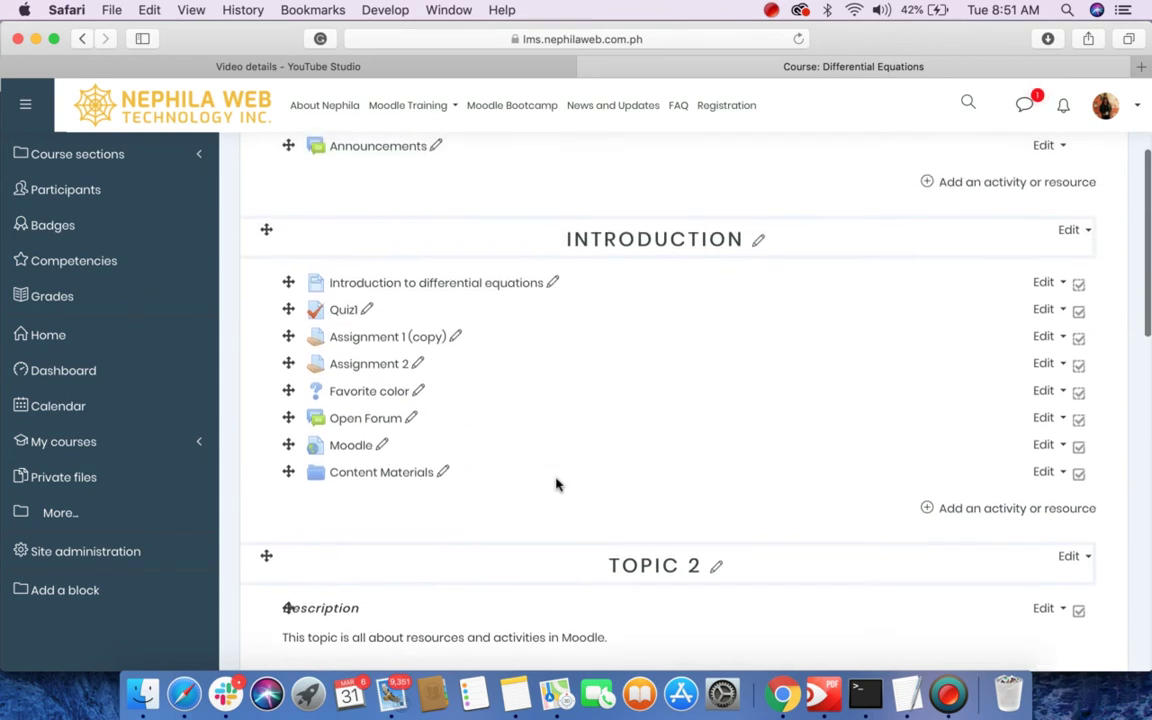
scroll(557, 484, down, 8)
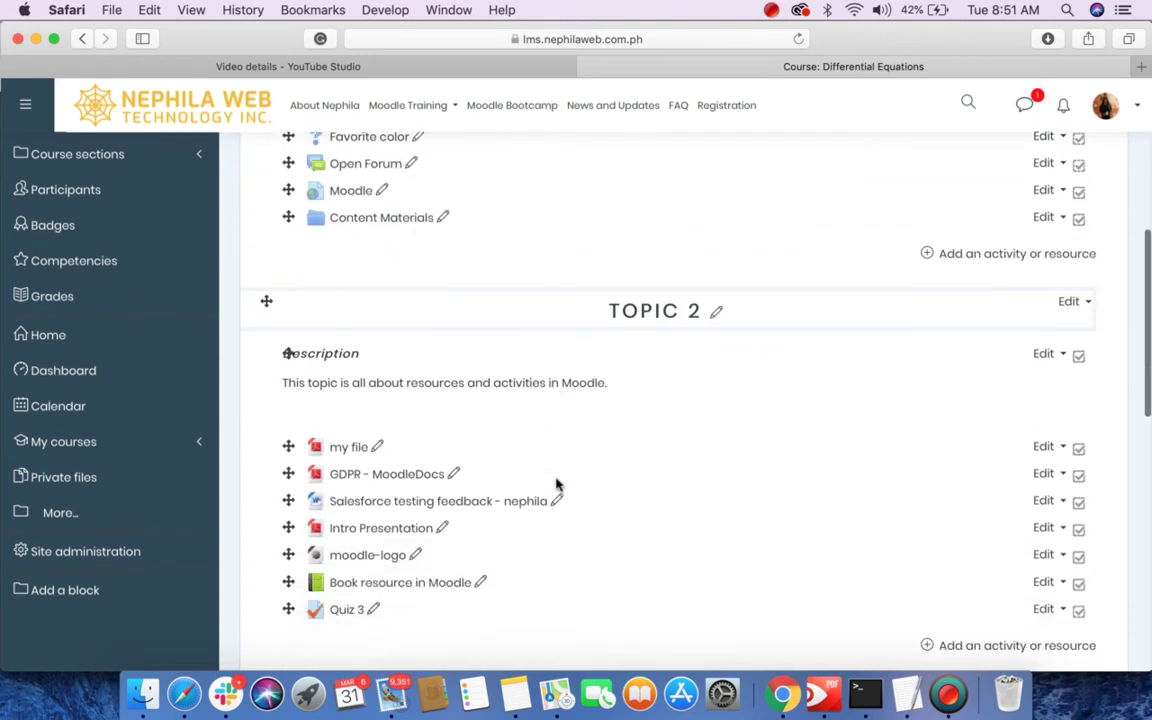
scroll(557, 484, down, 5)
scroll(555, 481, up, 10)
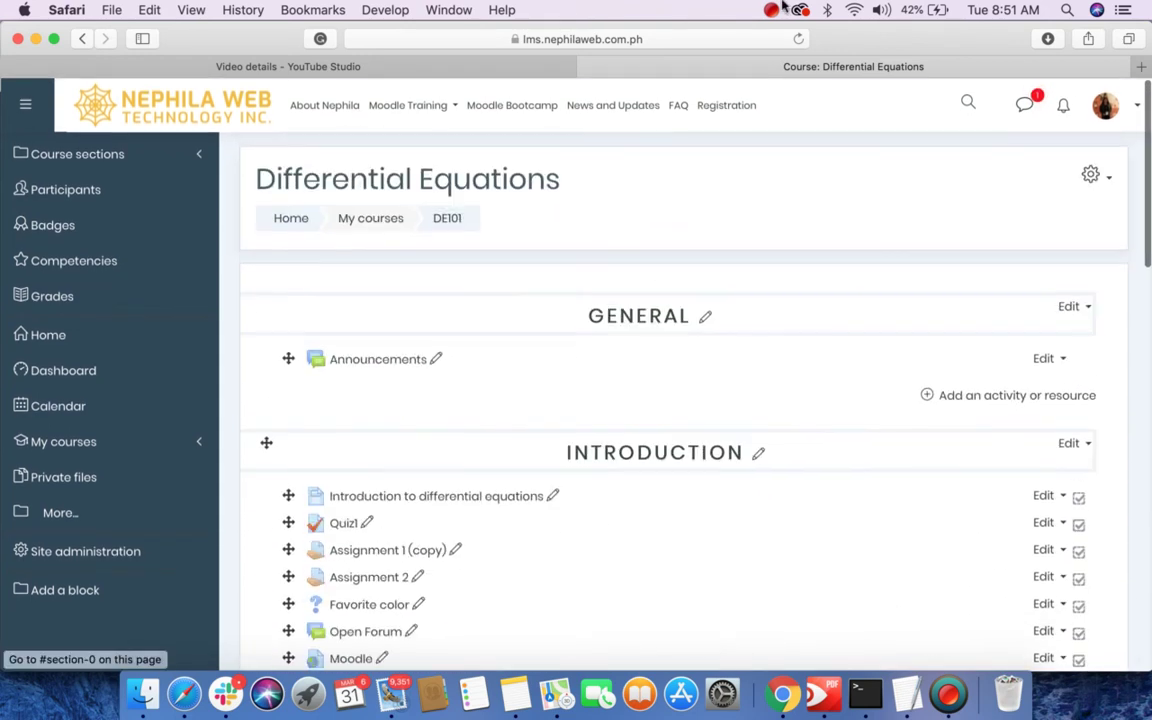